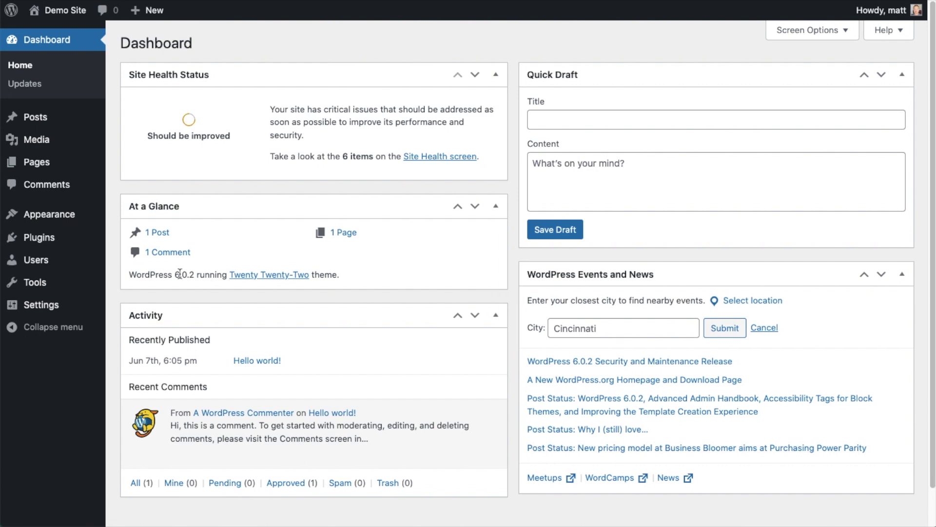
# - Go to the Add Plugins screen through Plugins > Add New
pyautogui.click(38, 237)
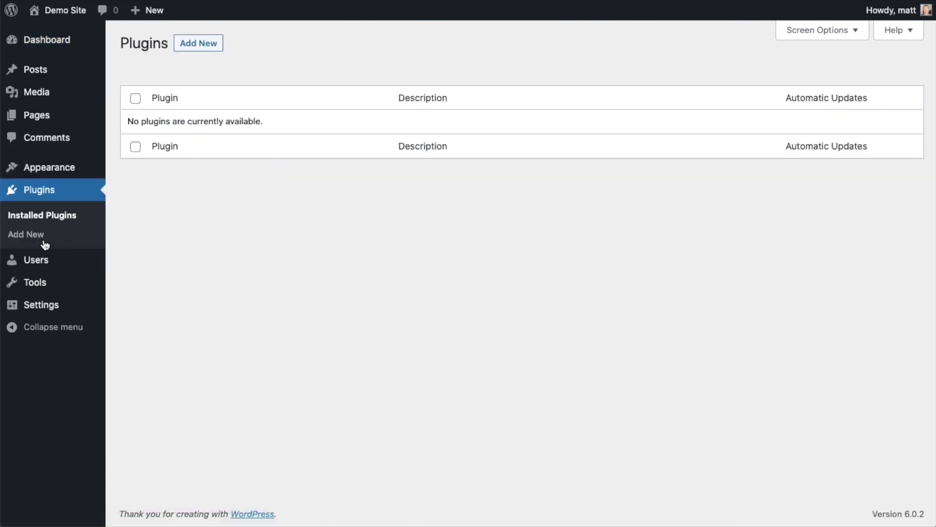
pyautogui.click(205, 49)
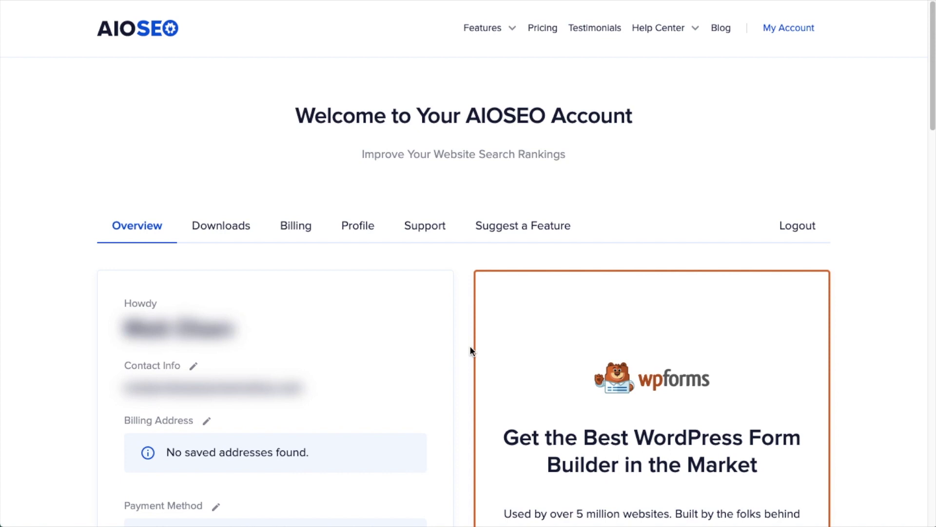
# - Download the AIOSEO Pro 4.2.4.2 zip from the account's Downloads tab
pyautogui.click(234, 228)
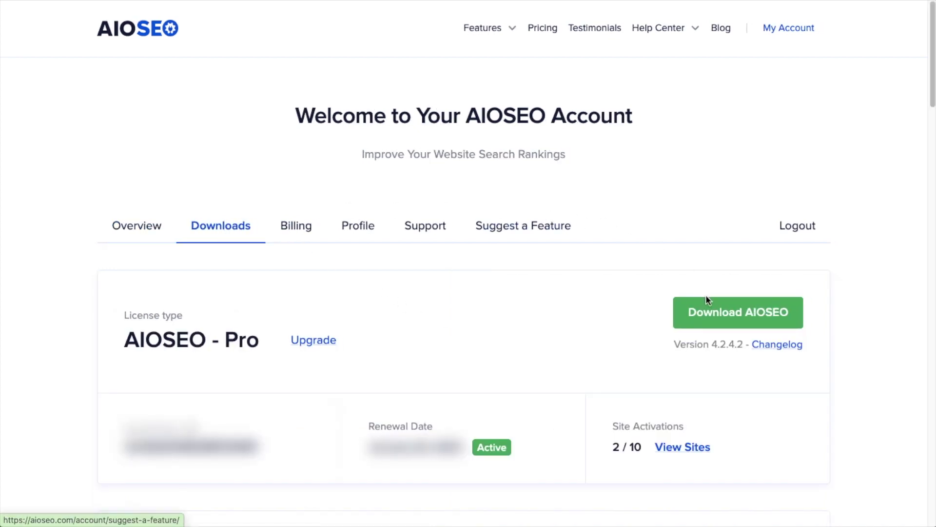
pyautogui.click(713, 314)
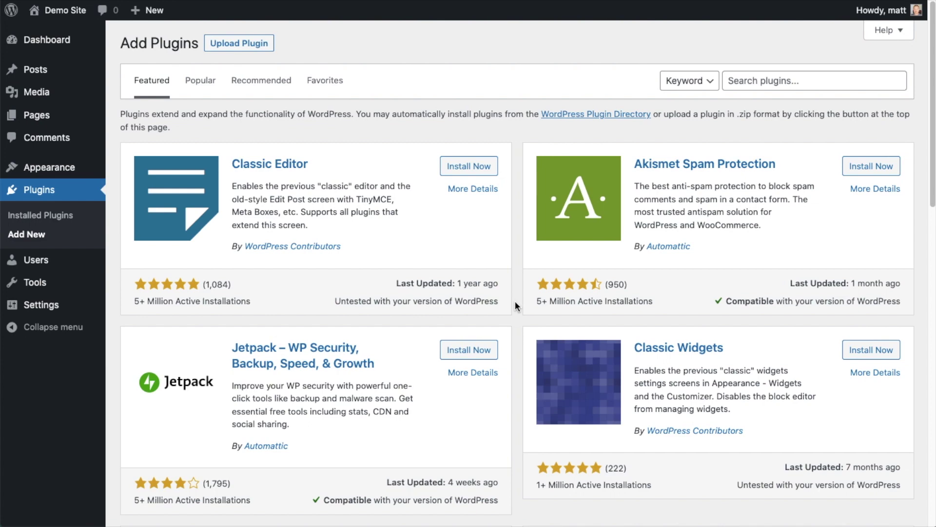
# - Upload aioseo-pro-v4.2.4.2.zip, install it, and activate the plugin
pyautogui.click(251, 43)
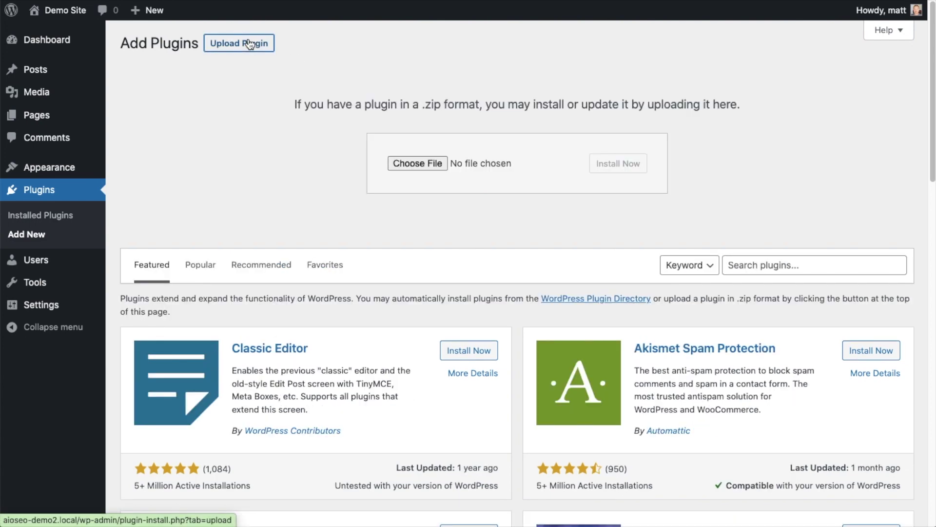
pyautogui.click(418, 164)
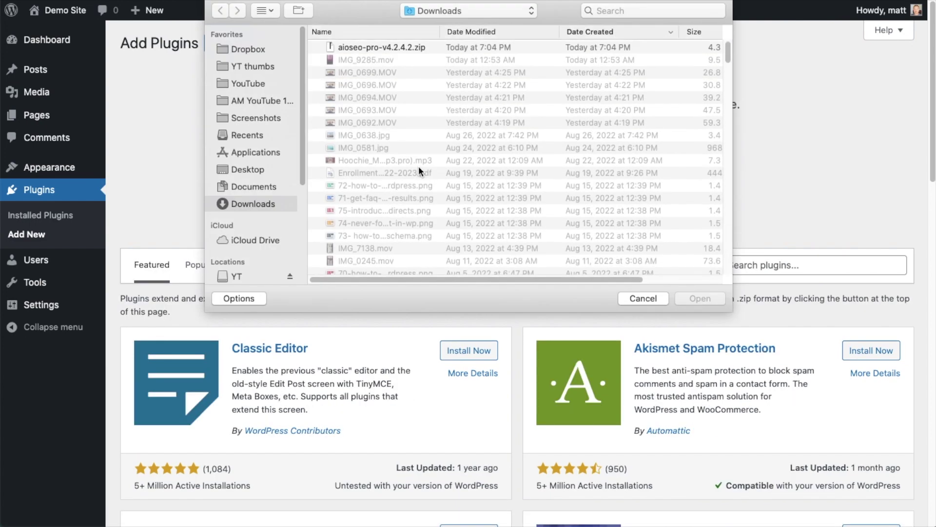
pyautogui.doubleClick(376, 46)
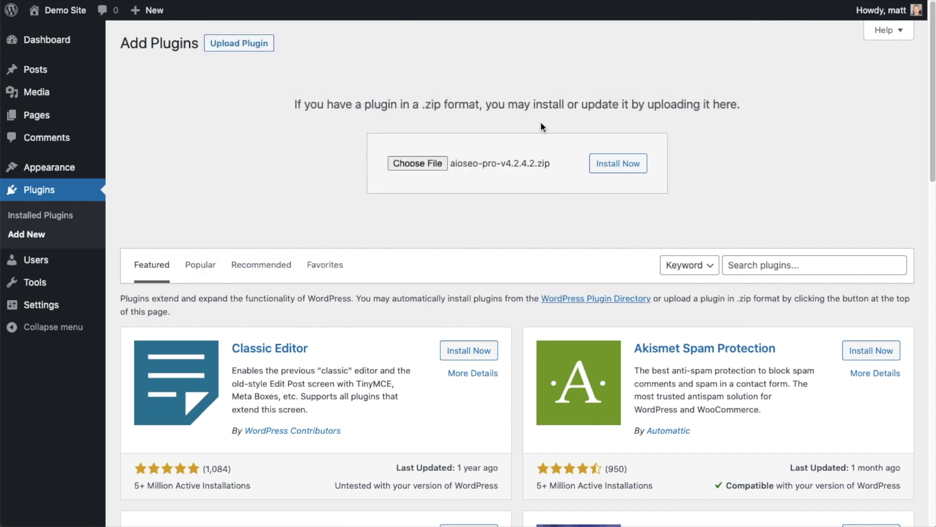
pyautogui.click(606, 169)
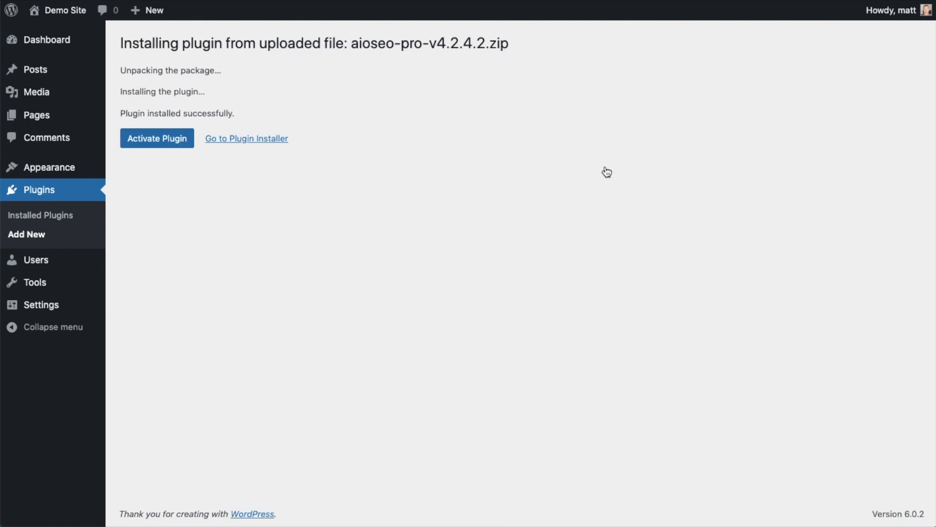
pyautogui.click(151, 139)
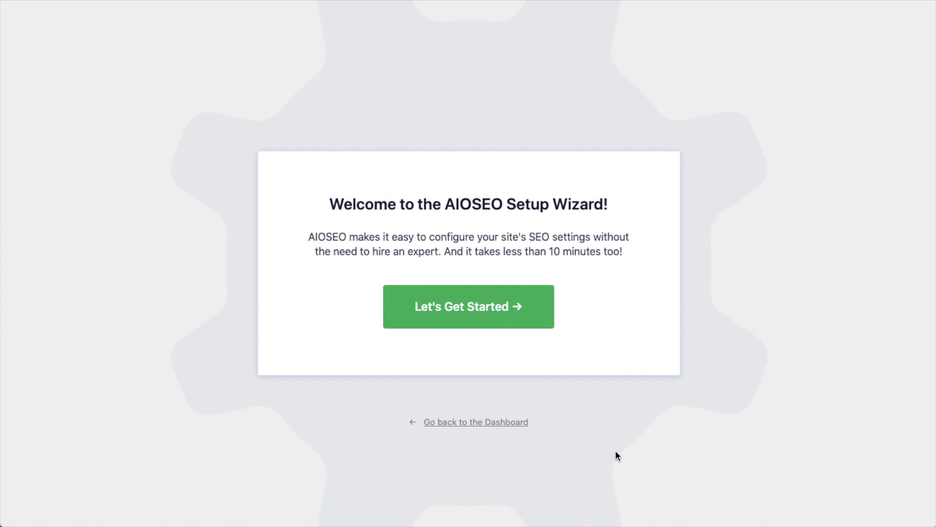
# - Exit the setup wizard to the dashboard and follow the 'A valid license key is required' link
pyautogui.click(475, 428)
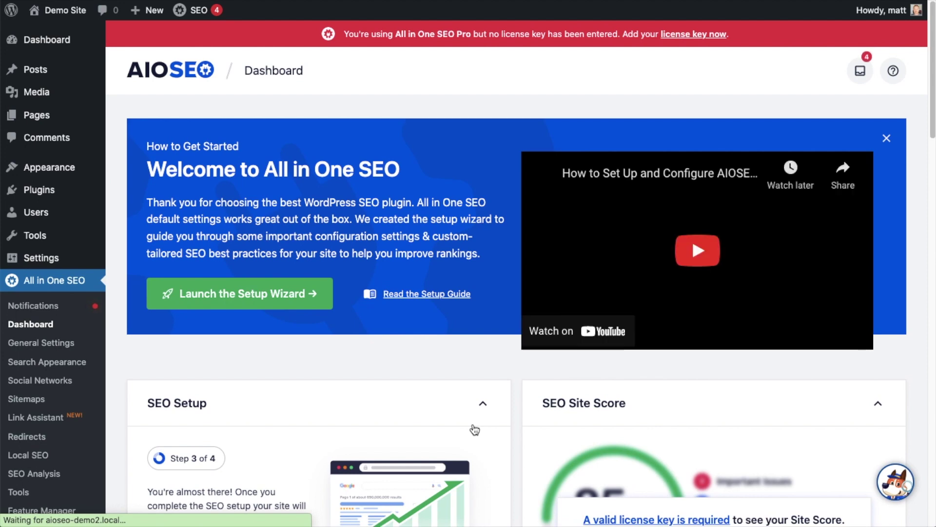
pyautogui.scroll(-2, 516, 250)
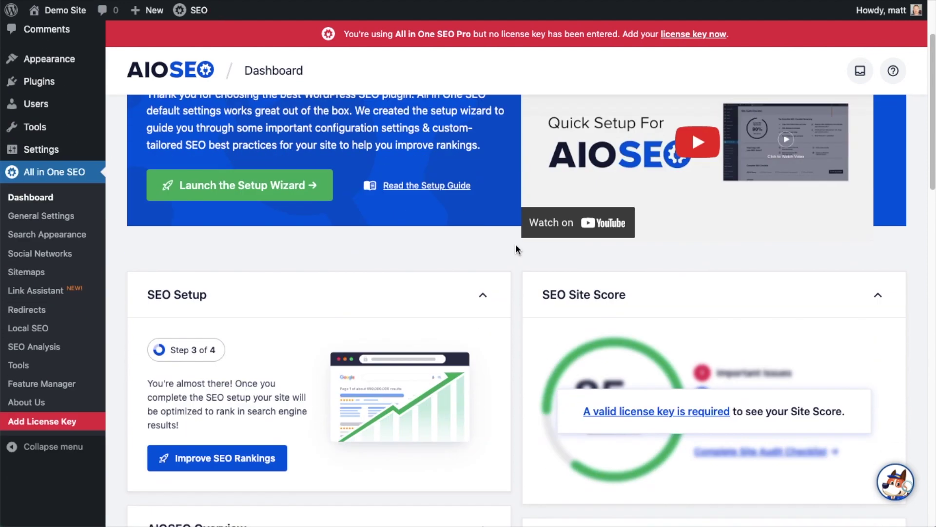
pyautogui.scroll(-5, 516, 250)
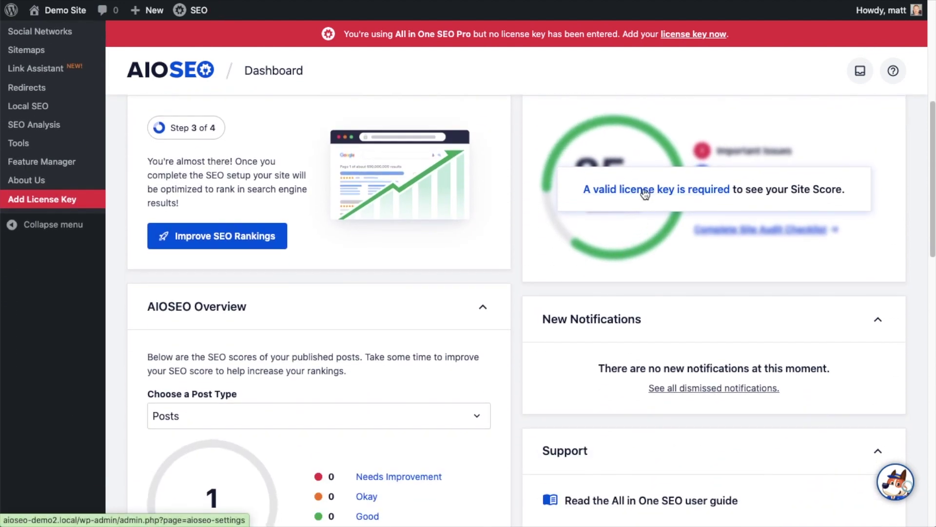
pyautogui.click(645, 194)
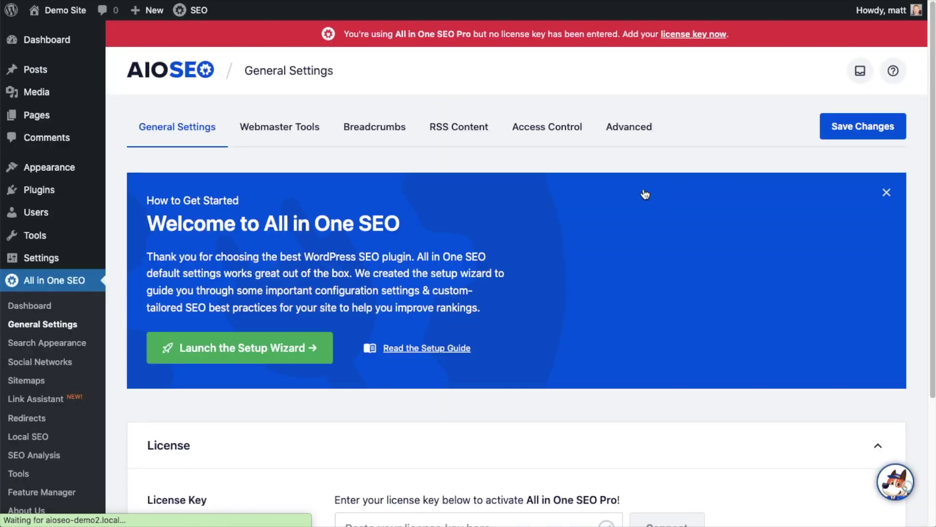
pyautogui.scroll(-3, 509, 269)
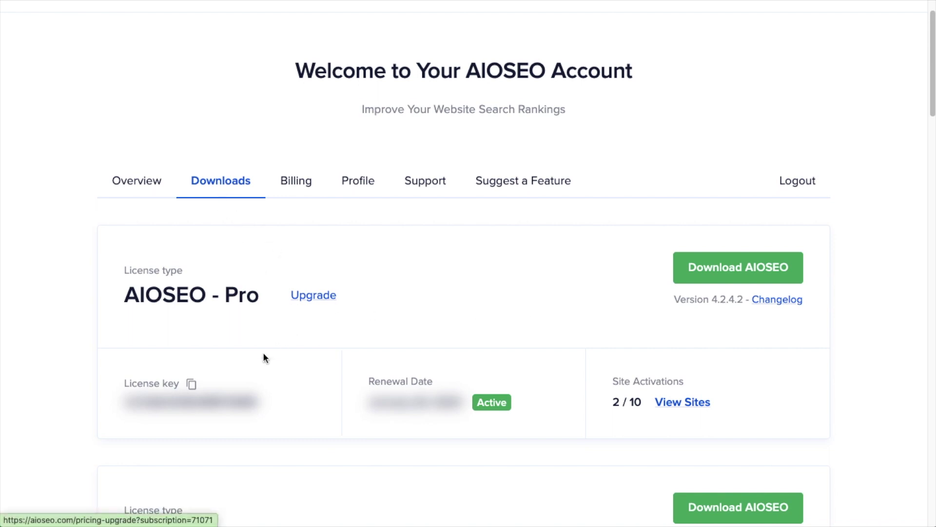
# - Copy the AIOSEO Pro license key from the account's Downloads tab
pyautogui.click(191, 387)
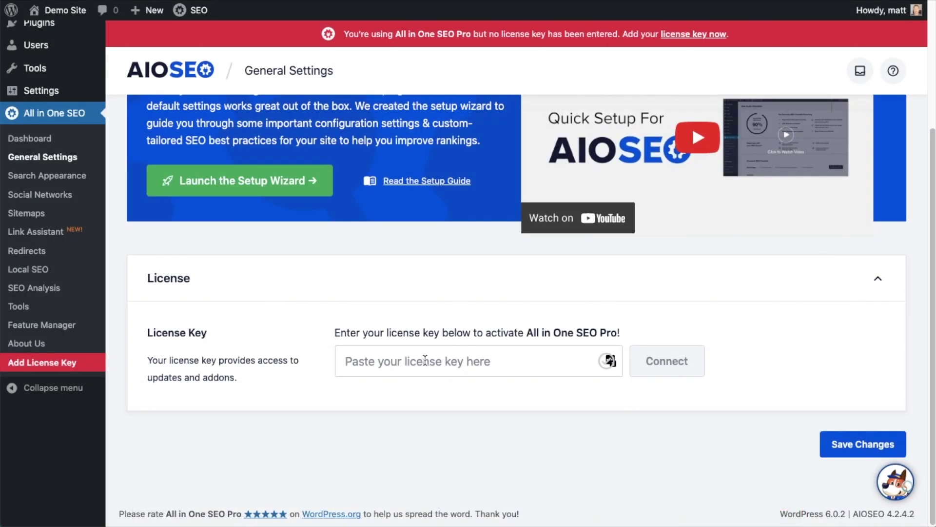
# - Paste the license key into the License Key field, connect it, and save the settings
pyautogui.click(424, 361)
pyautogui.hotkey('ctrl', 'v')
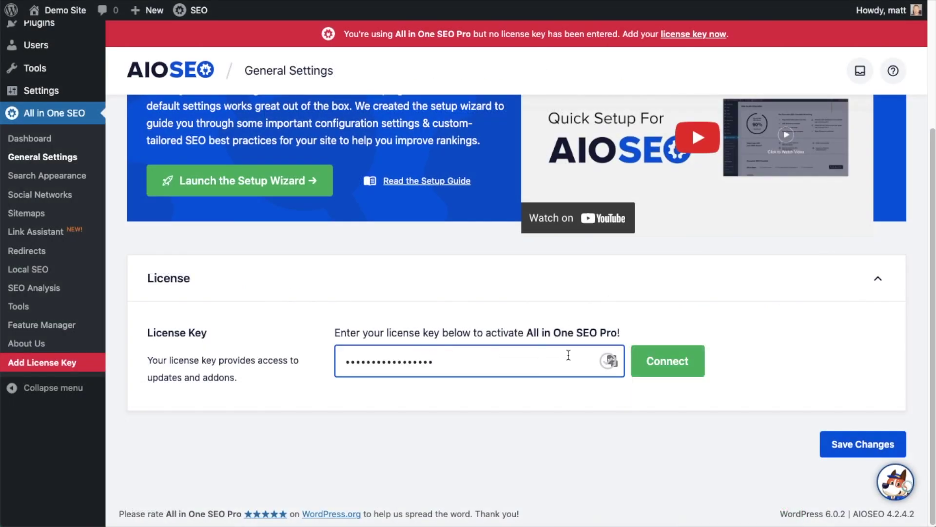
pyautogui.click(673, 361)
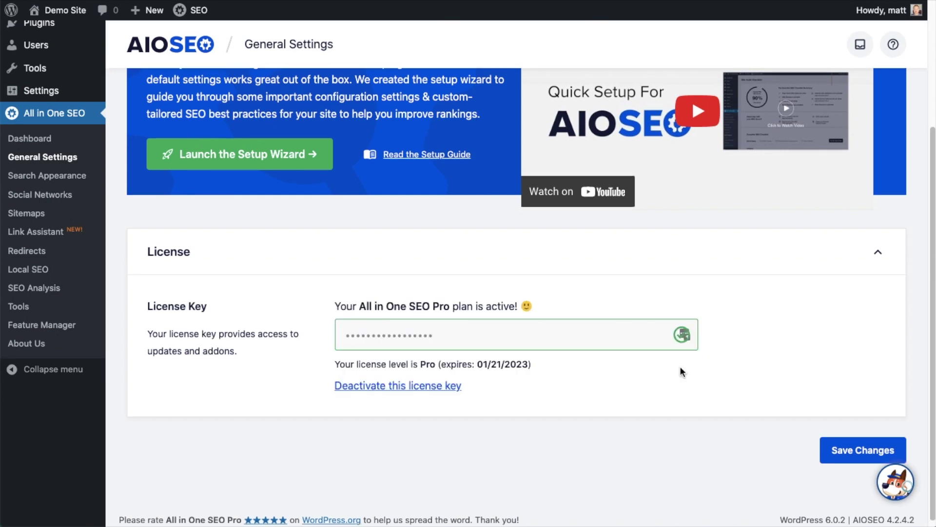
pyautogui.click(868, 448)
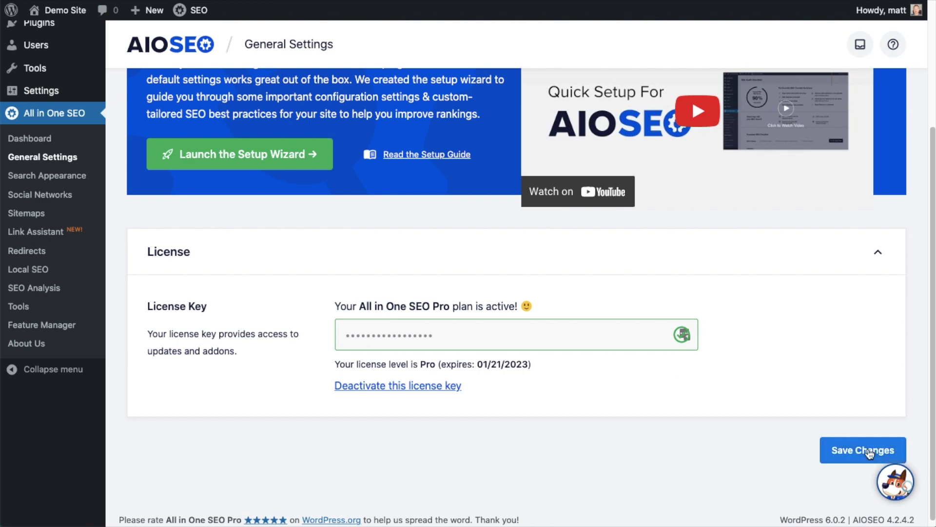
pyautogui.scroll(5, 852, 455)
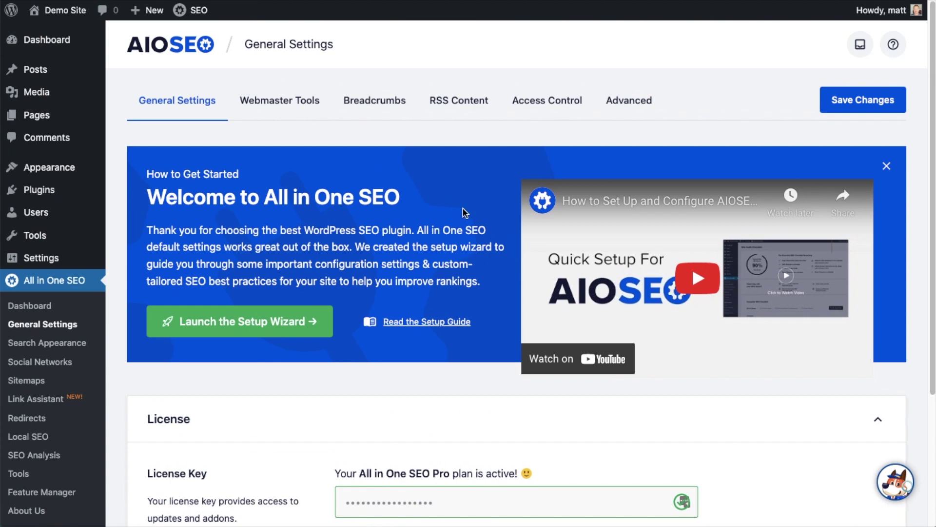
pyautogui.click(53, 47)
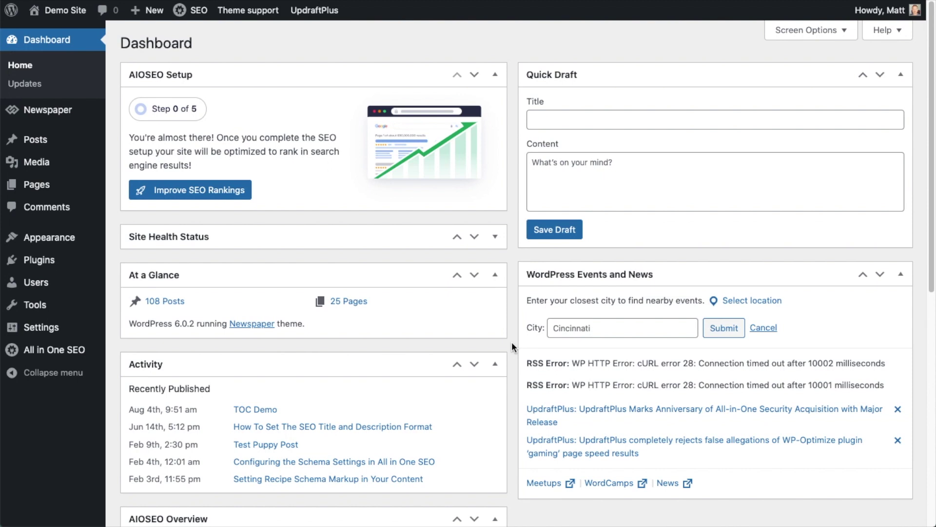
# - Open All in One SEO > Redirects from the sidebar flyout menu
pyautogui.moveTo(37, 354)
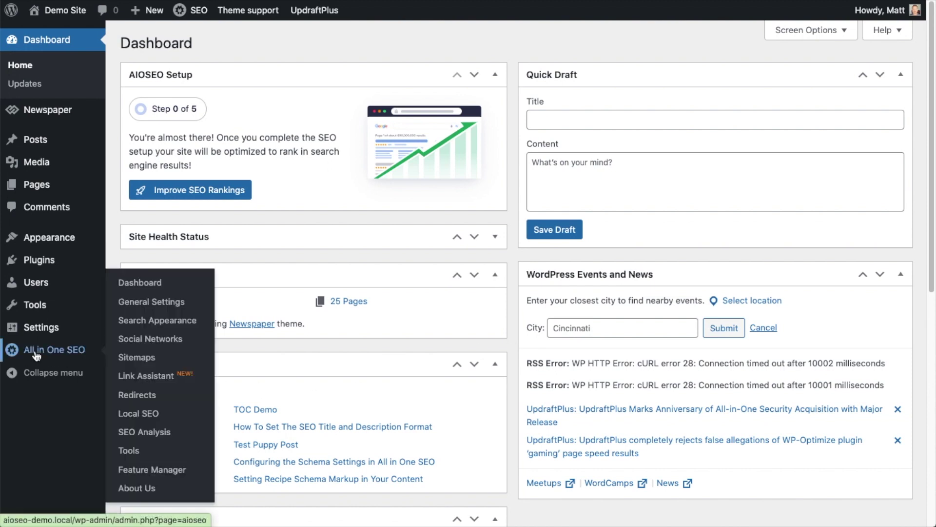
pyautogui.click(139, 396)
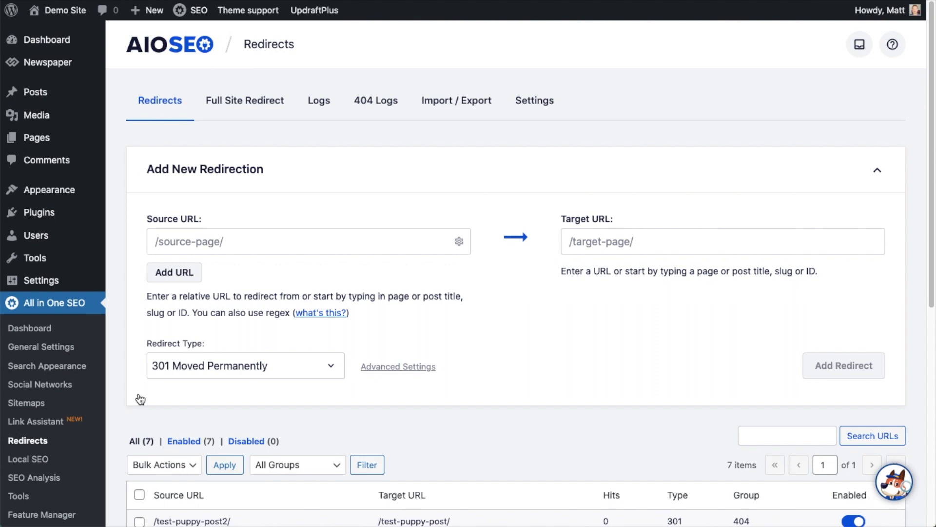
# - Turn on Advanced 404 Settings in the redirect settings
pyautogui.click(525, 105)
pyautogui.scroll(-5, 524, 209)
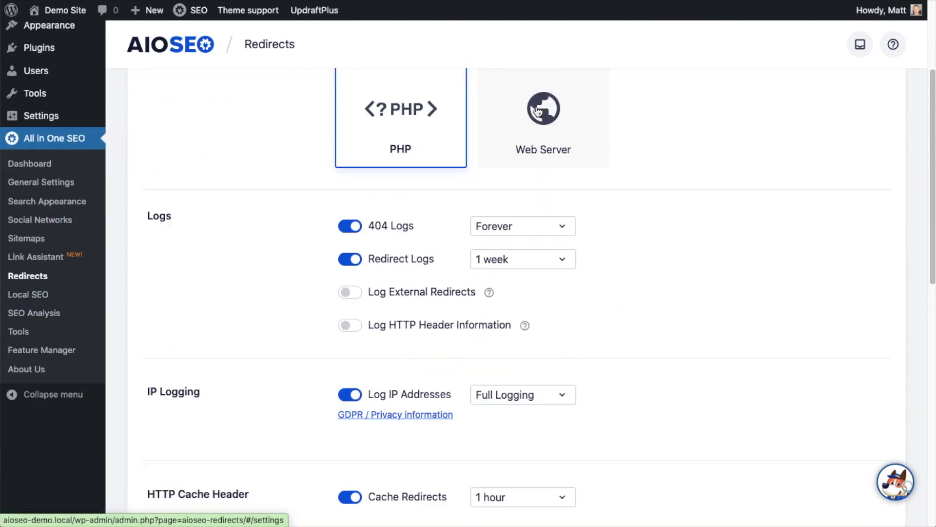
pyautogui.scroll(-10, 524, 208)
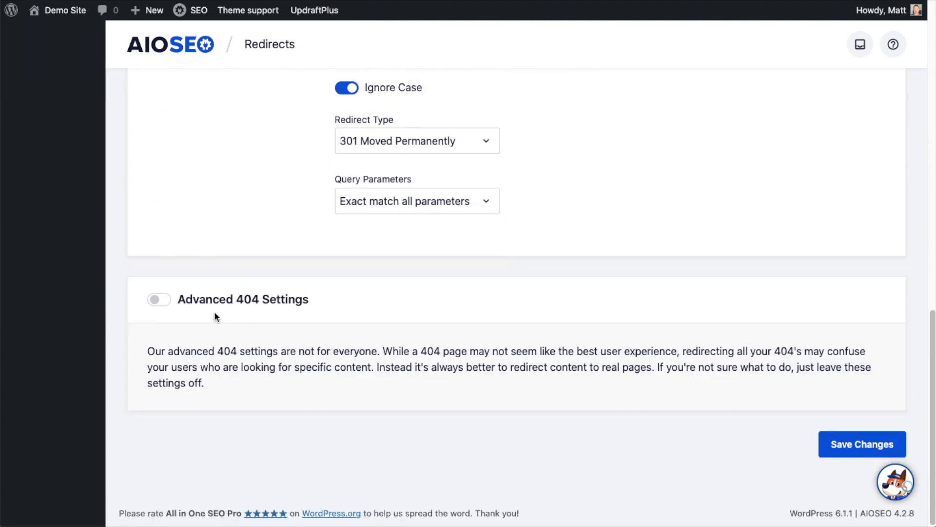
pyautogui.click(161, 301)
# - Enable the default 404 redirect and point it to the Home Page
pyautogui.scroll(-2, 383, 253)
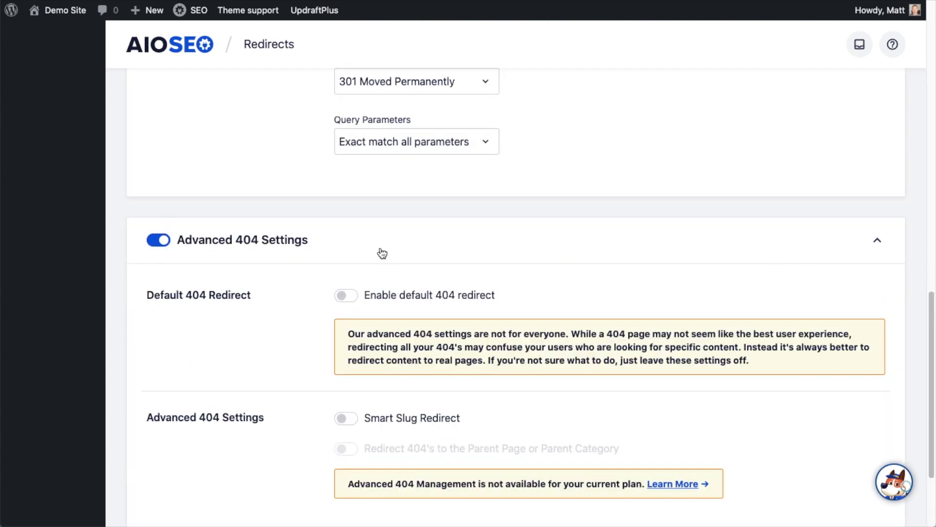
pyautogui.click(345, 295)
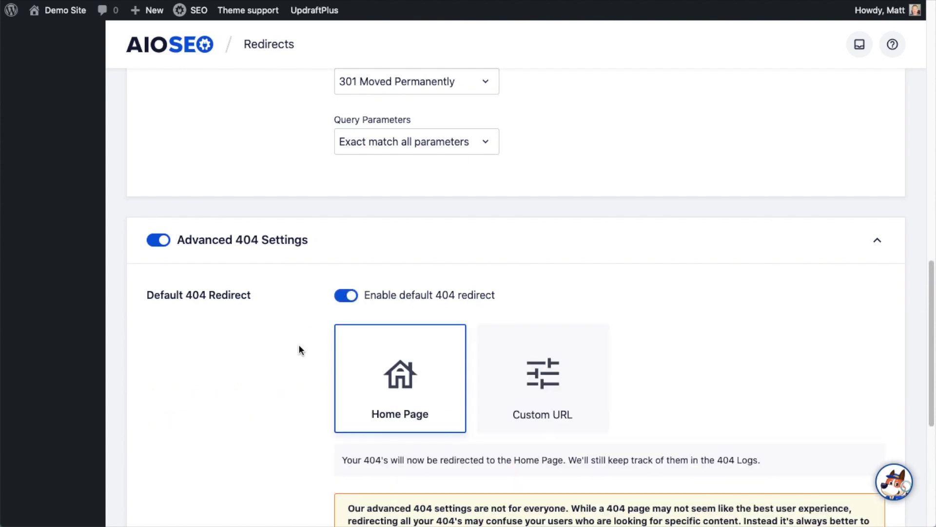
pyautogui.scroll(-3, 299, 344)
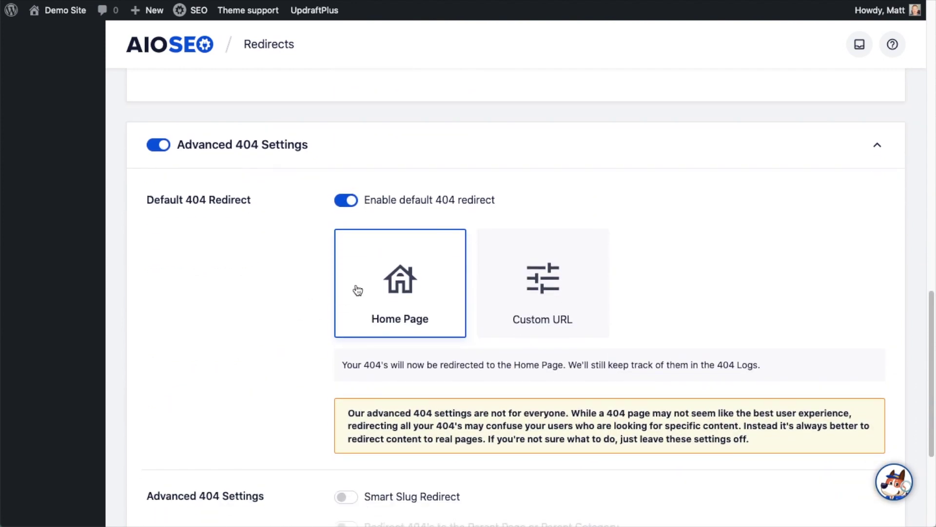
pyautogui.click(555, 289)
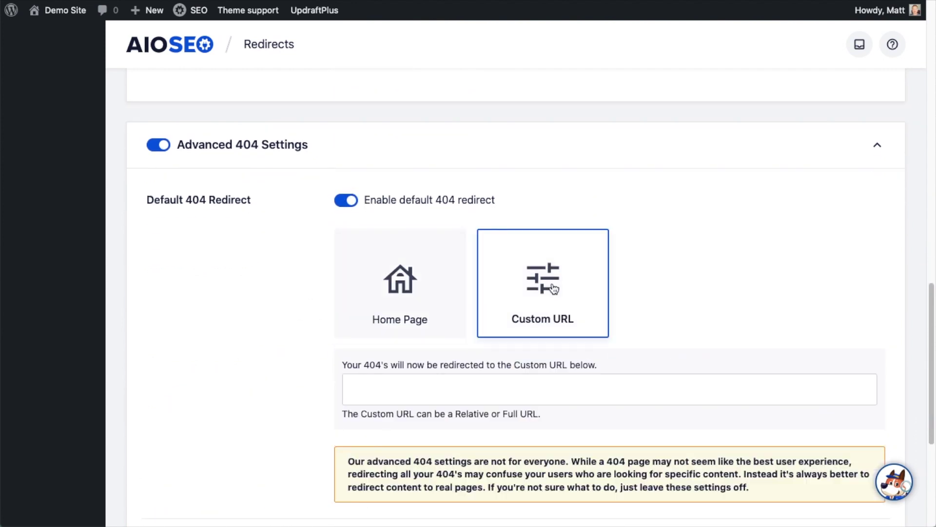
pyautogui.click(385, 290)
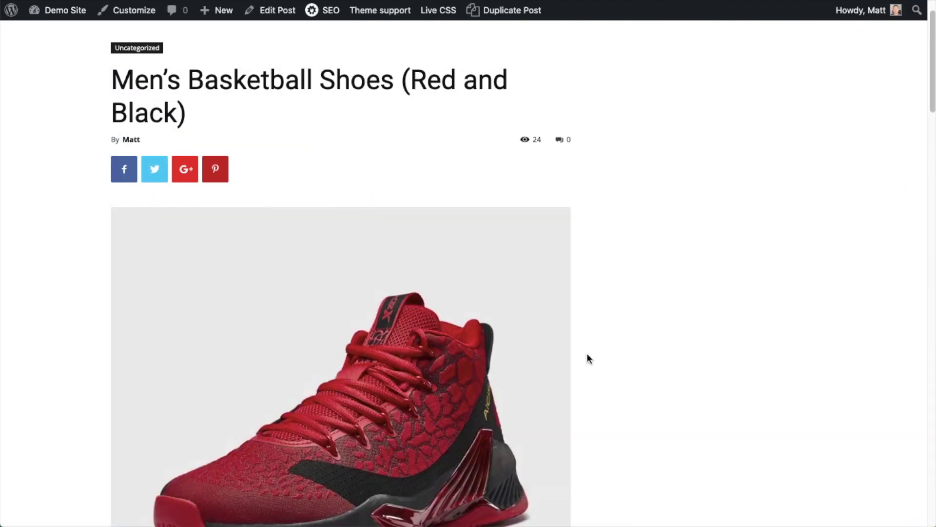
pyautogui.scroll(-3, 588, 358)
pyautogui.scroll(-2, 589, 358)
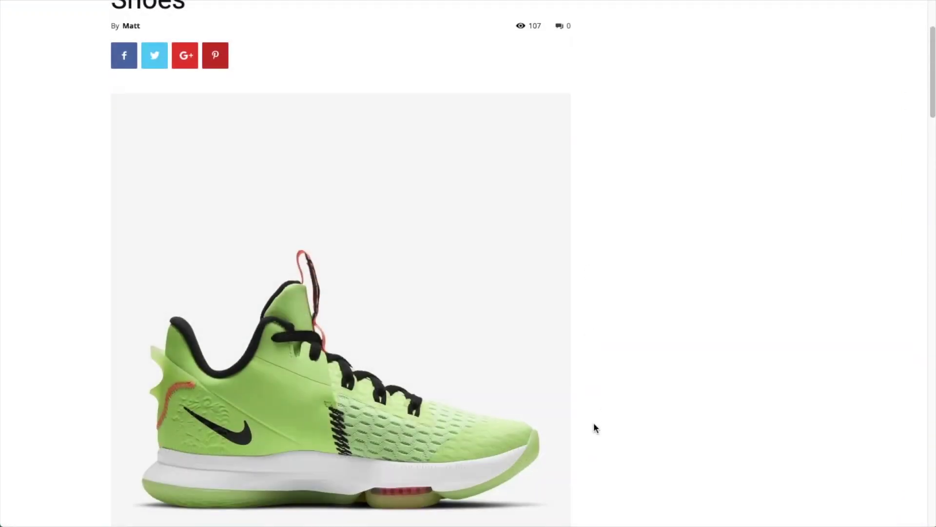
pyautogui.scroll(-4, 594, 425)
pyautogui.scroll(-3, 594, 425)
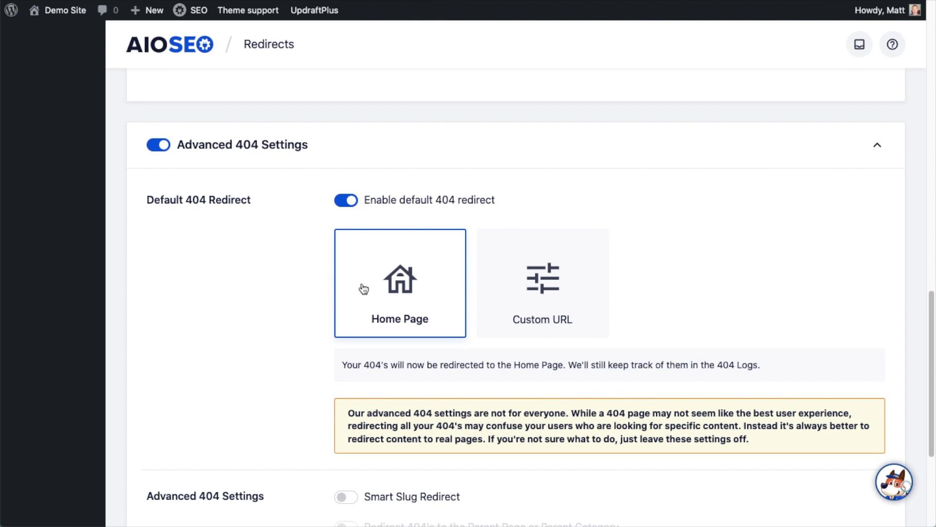
pyautogui.scroll(-5, 245, 276)
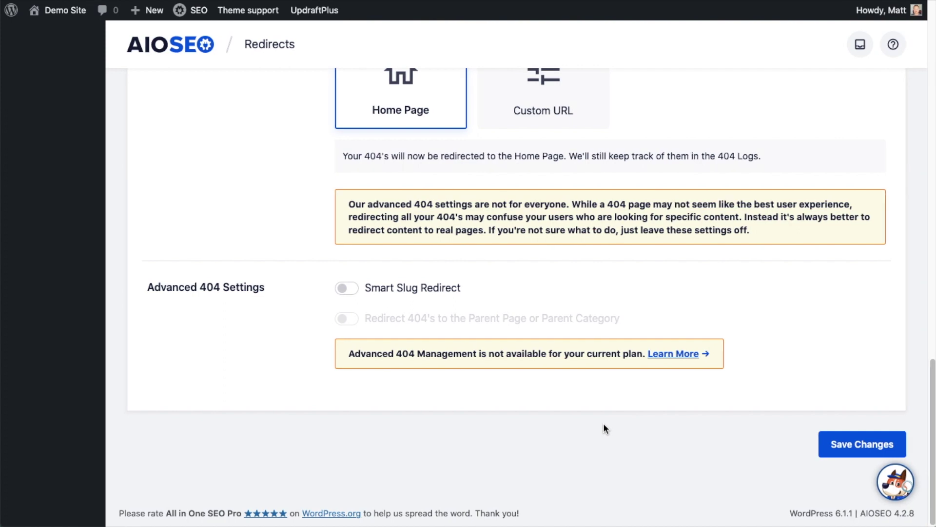
pyautogui.scroll(20, 605, 428)
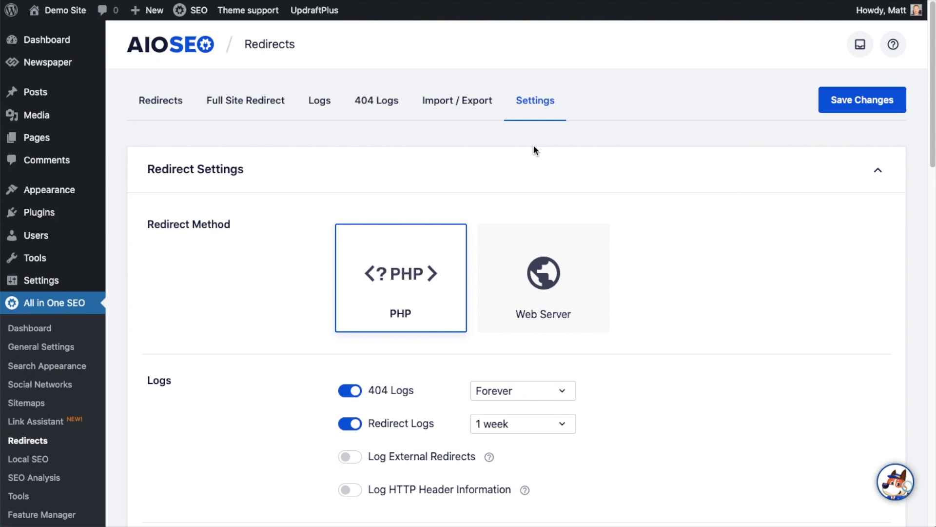
pyautogui.scroll(-1, 560, 175)
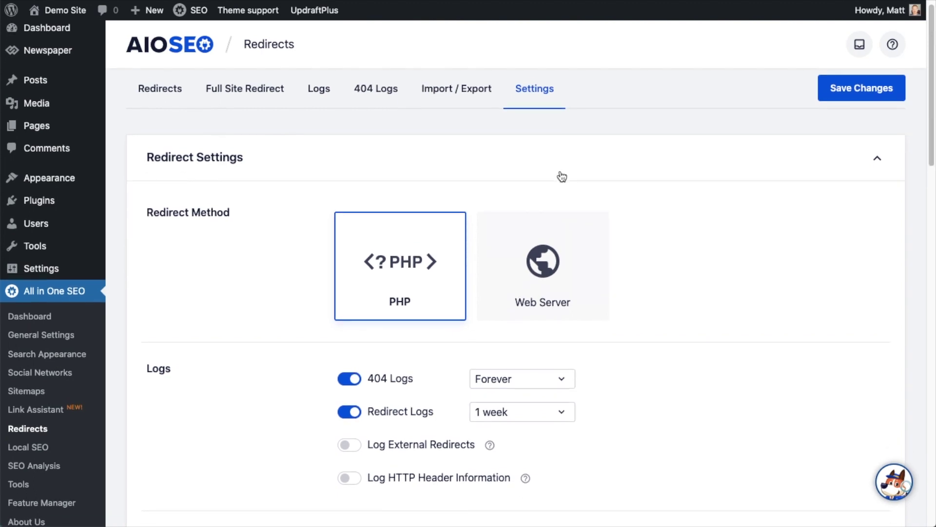
# - Switch the redirect method to Web Server to show the NGINX notice and exports, then back to PHP
pyautogui.scroll(-1, 561, 176)
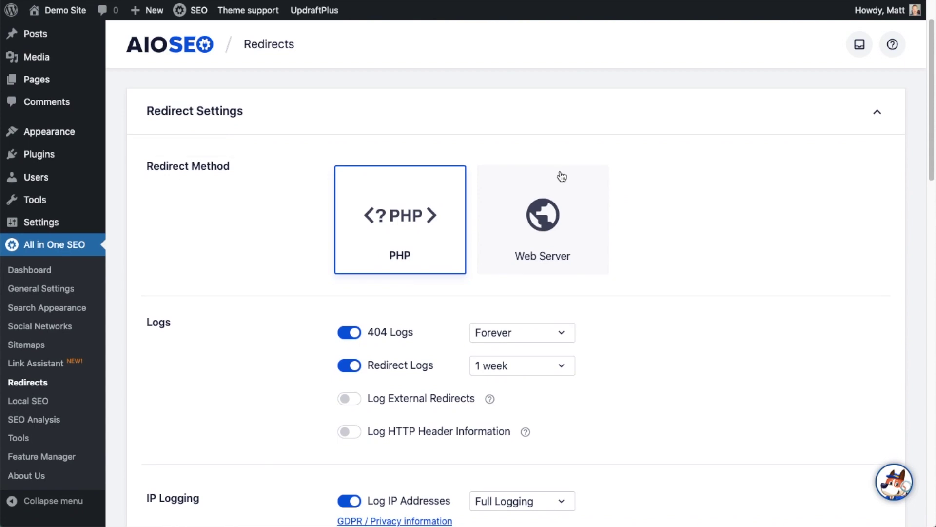
pyautogui.click(573, 234)
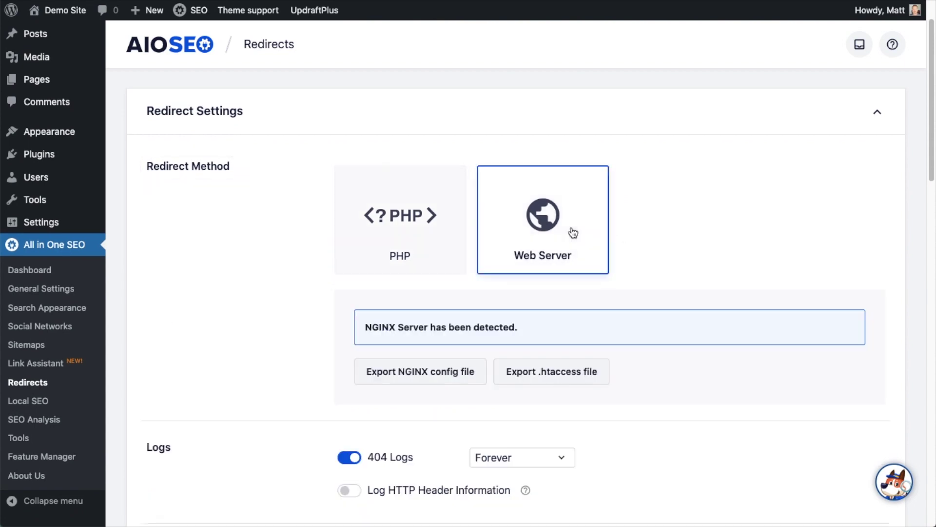
pyautogui.click(404, 232)
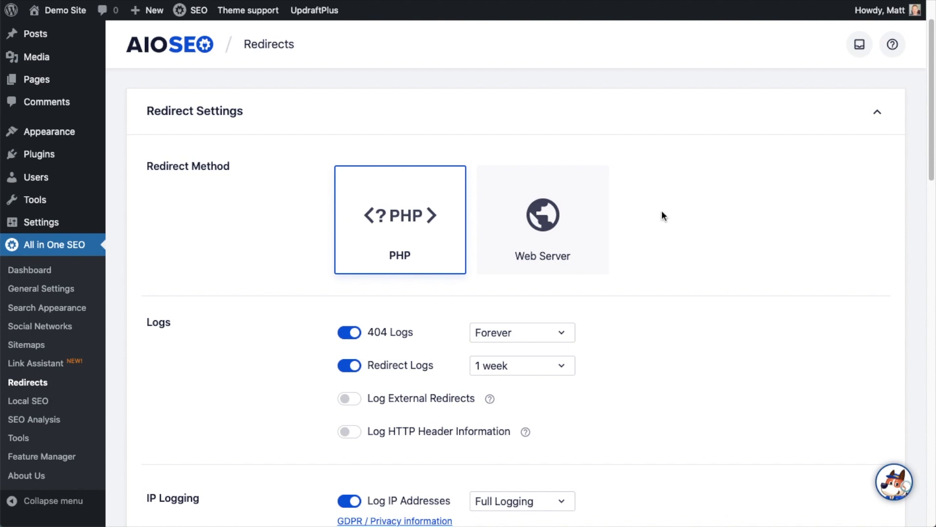
pyautogui.click(523, 231)
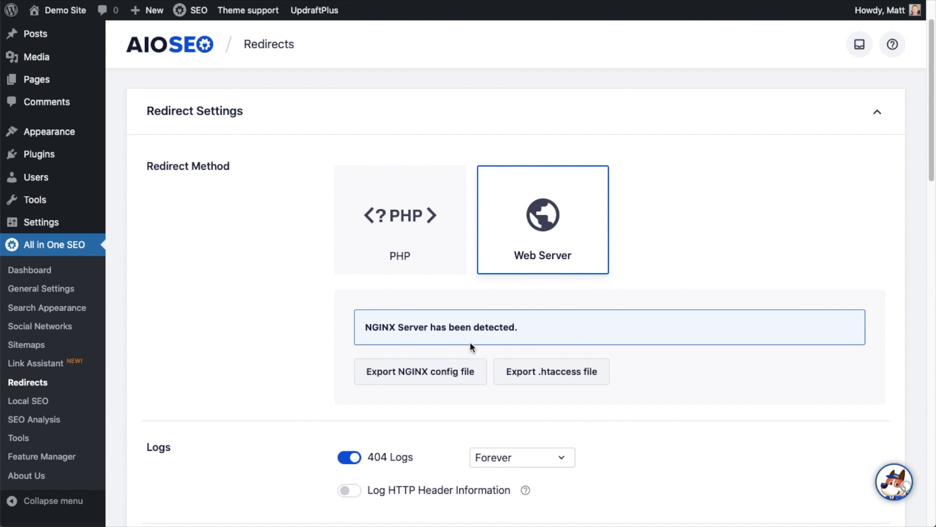
pyautogui.scroll(-2, 673, 232)
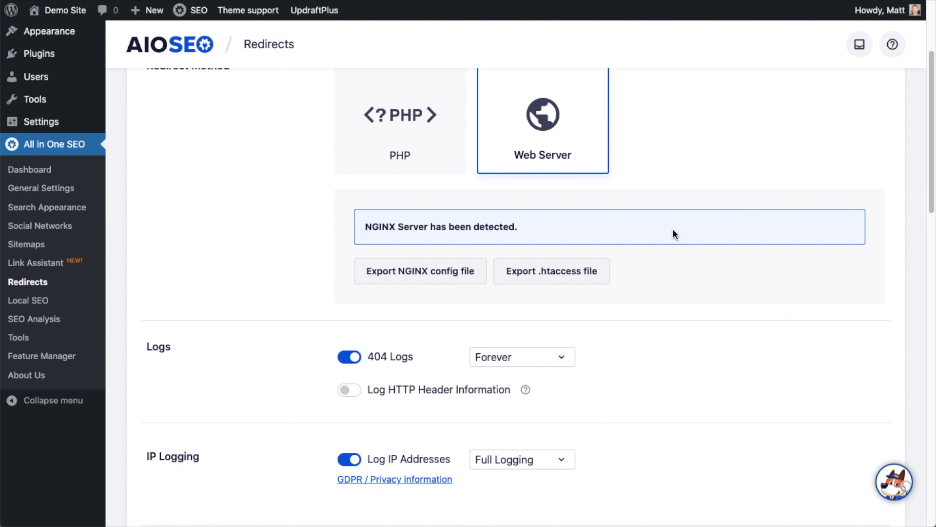
pyautogui.click(438, 156)
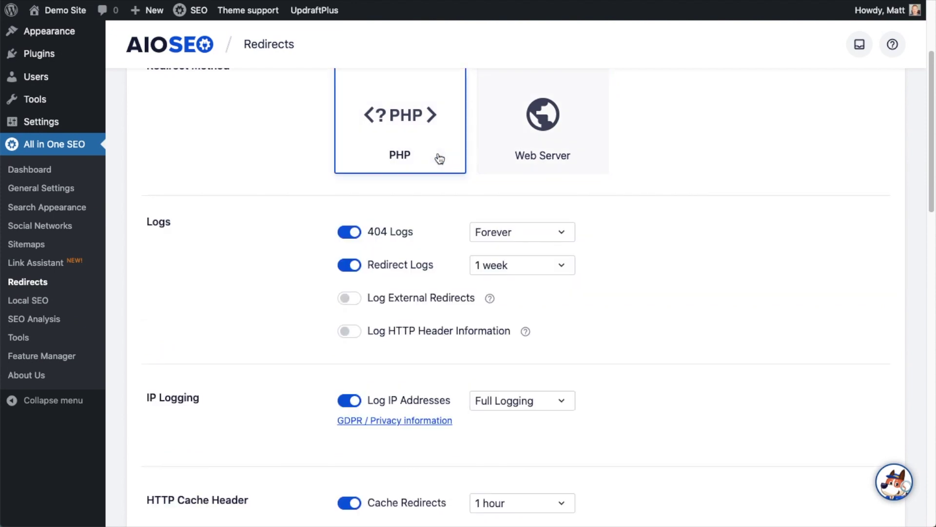
# - Keep 404 Logs at Forever and set Redirect Logs retention to 1 week
pyautogui.scroll(-1, 638, 242)
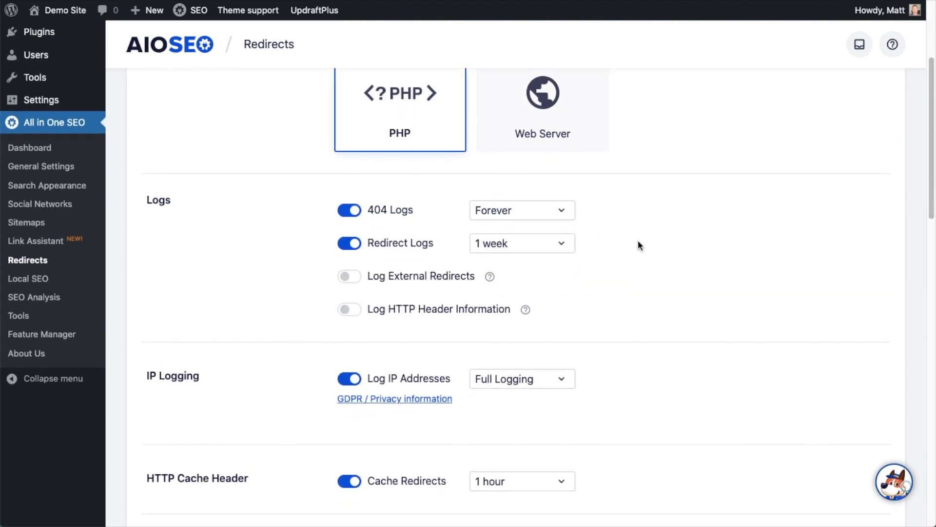
pyautogui.scroll(-1, 639, 241)
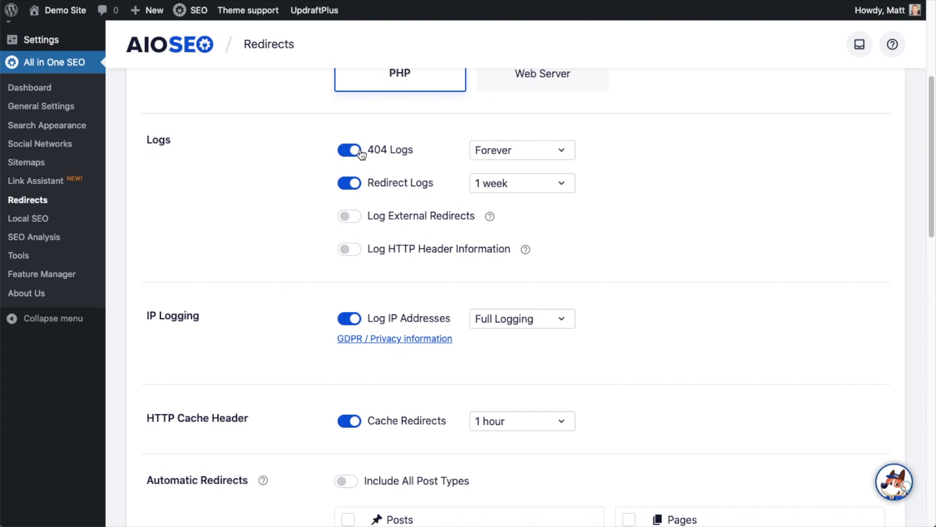
pyautogui.click(501, 151)
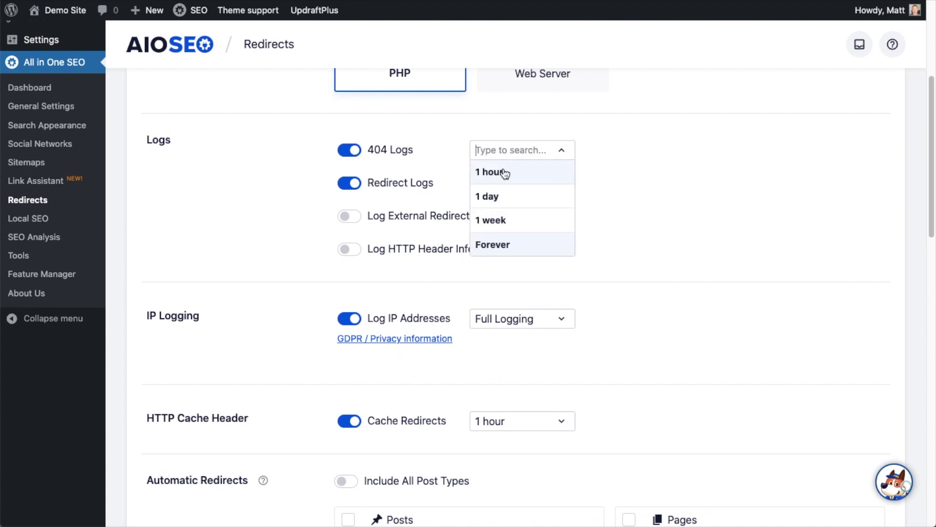
pyautogui.click(491, 243)
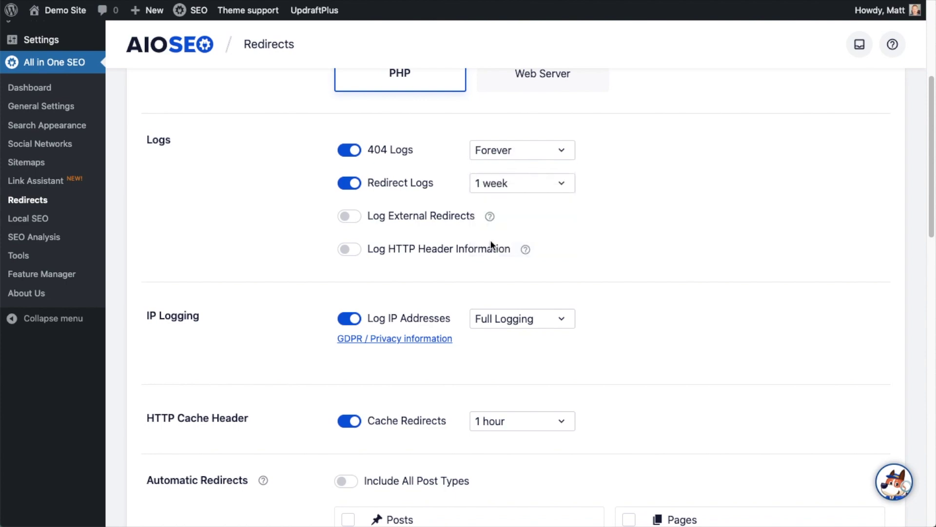
pyautogui.click(527, 191)
pyautogui.scroll(-3, 531, 224)
pyautogui.scroll(3, 531, 226)
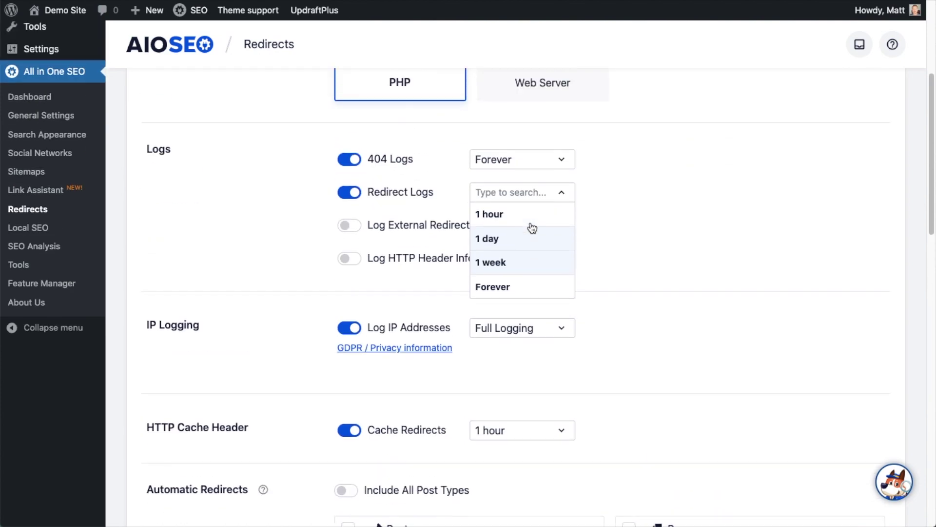
pyautogui.click(493, 271)
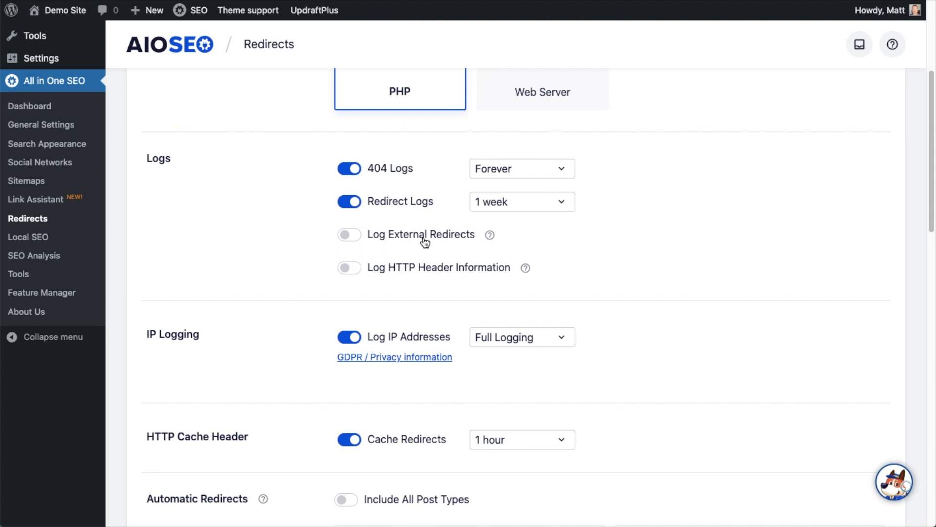
# - Test the logging toggles, leaving HTTP header logging off and IP address logging on
pyautogui.click(351, 239)
pyautogui.click(352, 268)
pyautogui.click(352, 269)
pyautogui.scroll(-2, 318, 291)
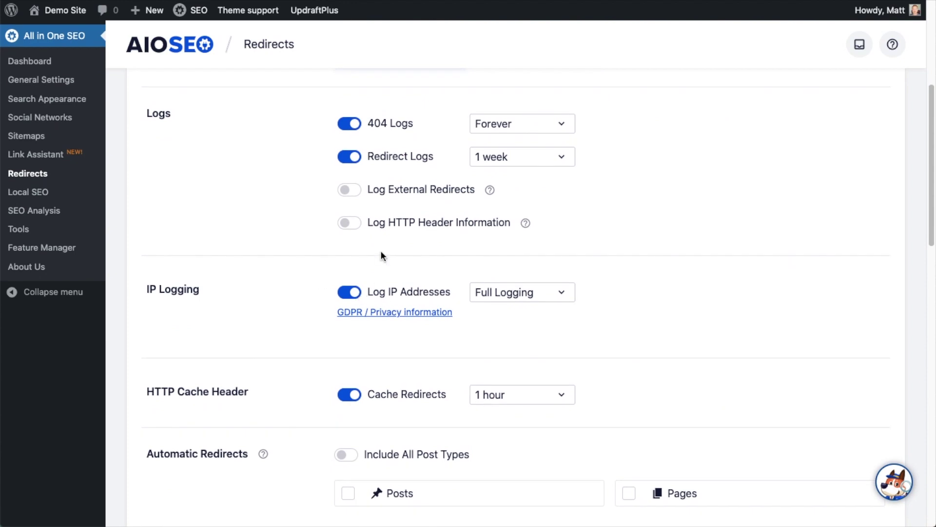
pyautogui.click(361, 294)
pyautogui.click(361, 294)
# - Open the GDPR / Privacy information page and read through it
pyautogui.click(379, 312)
pyautogui.scroll(-1, 446, 322)
pyautogui.scroll(-3, 444, 326)
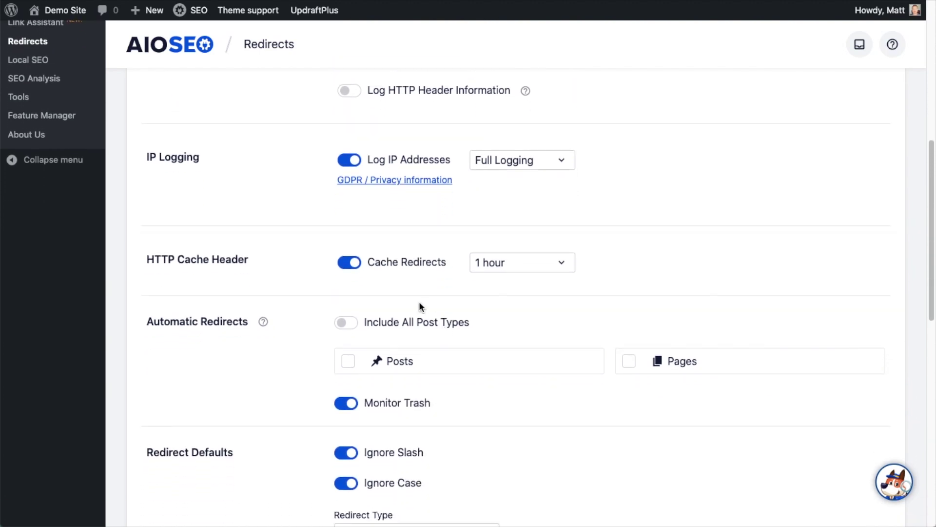
# - Toggle Cache Redirects off and back on, leaving the cache duration at 1 hour
pyautogui.click(365, 273)
pyautogui.click(352, 266)
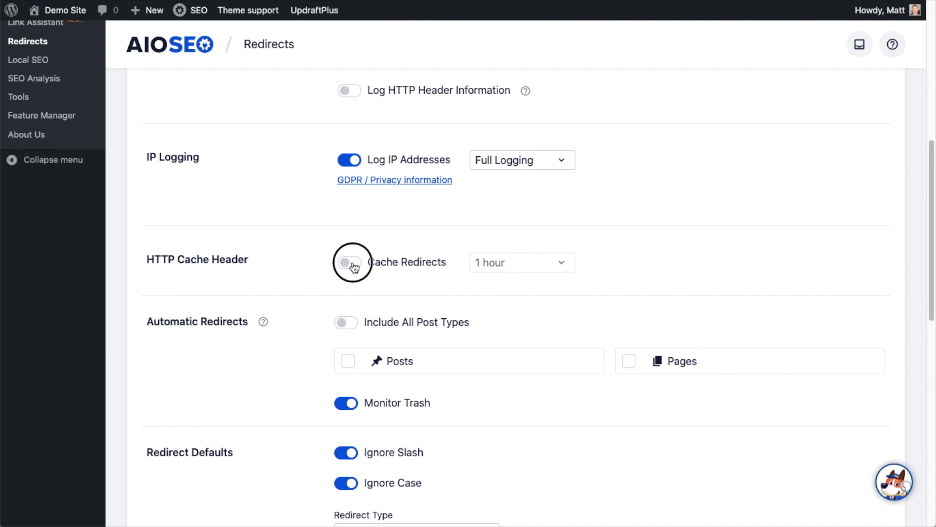
pyautogui.click(537, 263)
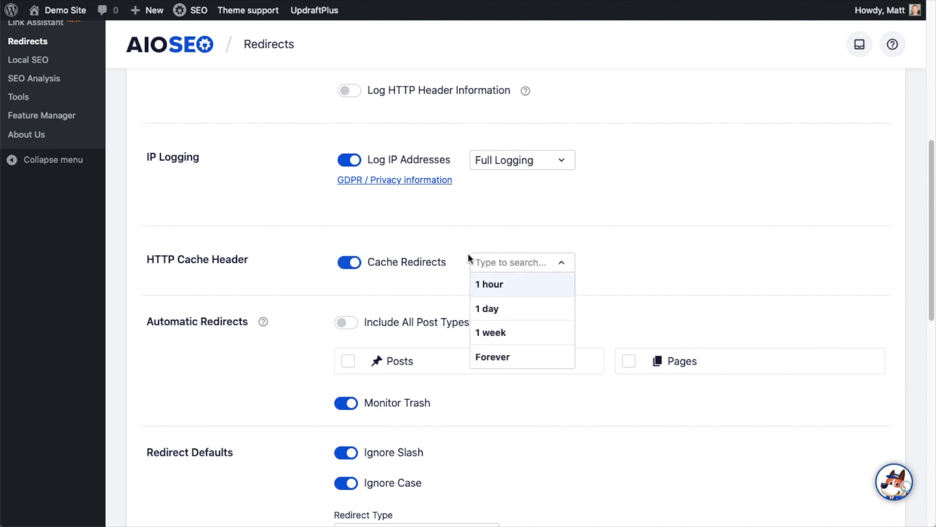
pyautogui.click(450, 249)
# - Try the Posts and Pages checkboxes, then enable Include All Post Types for automatic redirects
pyautogui.scroll(-3, 449, 245)
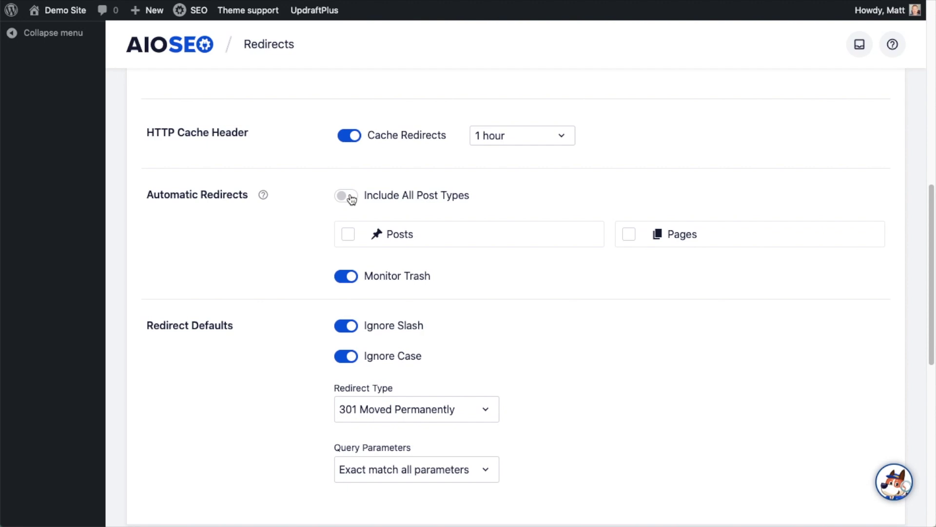
pyautogui.click(352, 199)
pyautogui.click(349, 196)
pyautogui.click(352, 236)
pyautogui.click(630, 235)
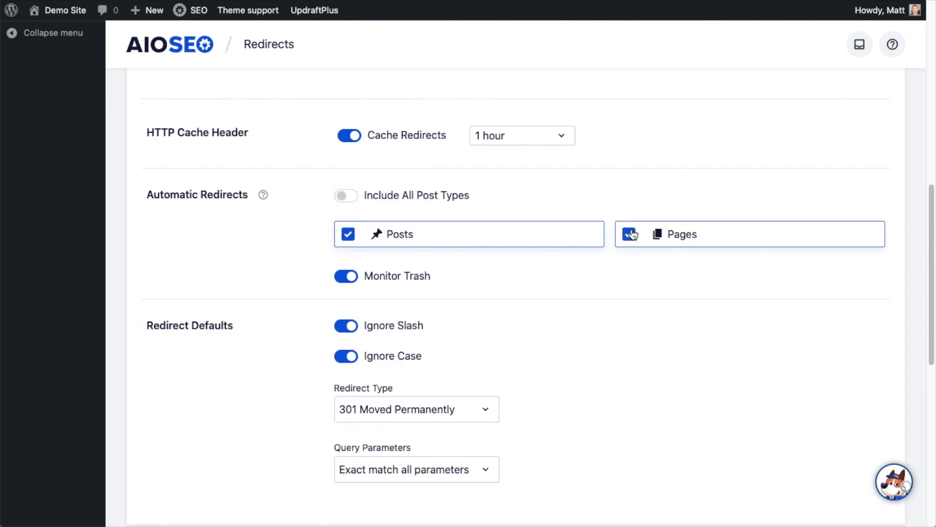
pyautogui.click(630, 234)
pyautogui.click(348, 234)
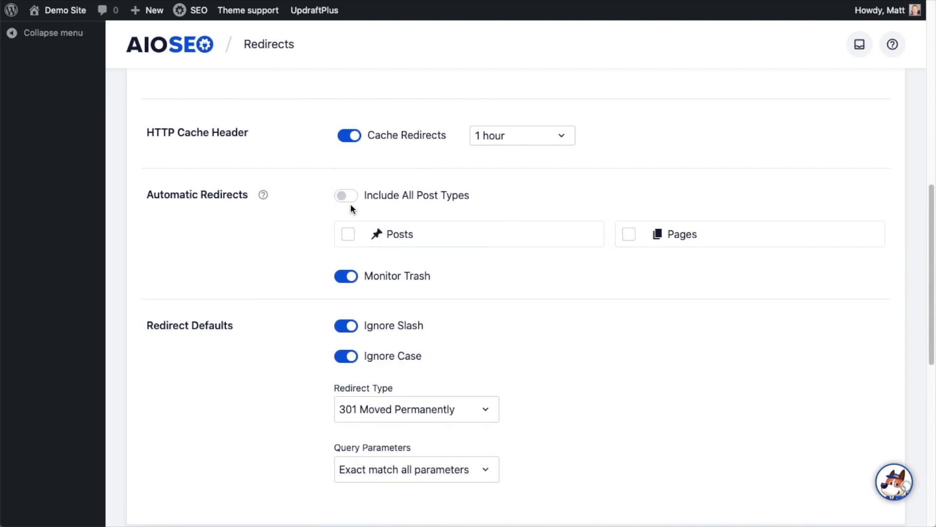
pyautogui.click(347, 197)
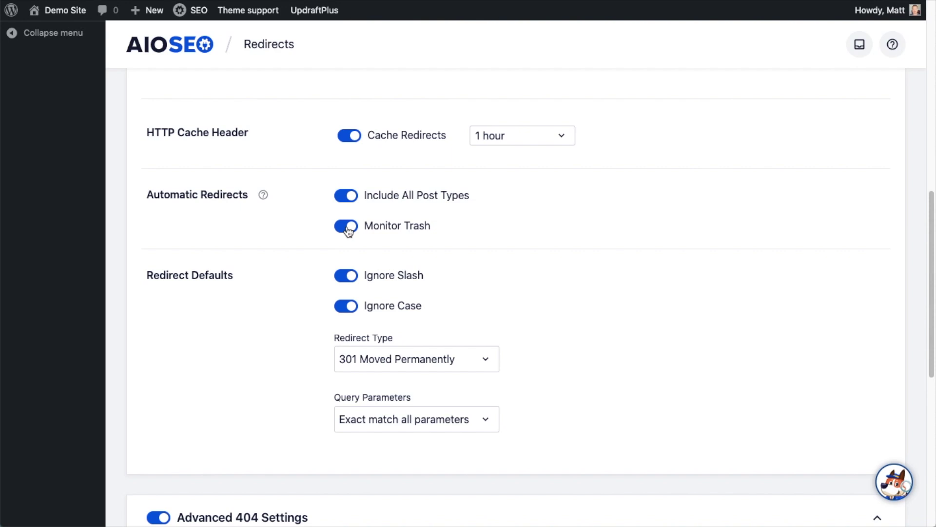
pyautogui.scroll(-3, 348, 231)
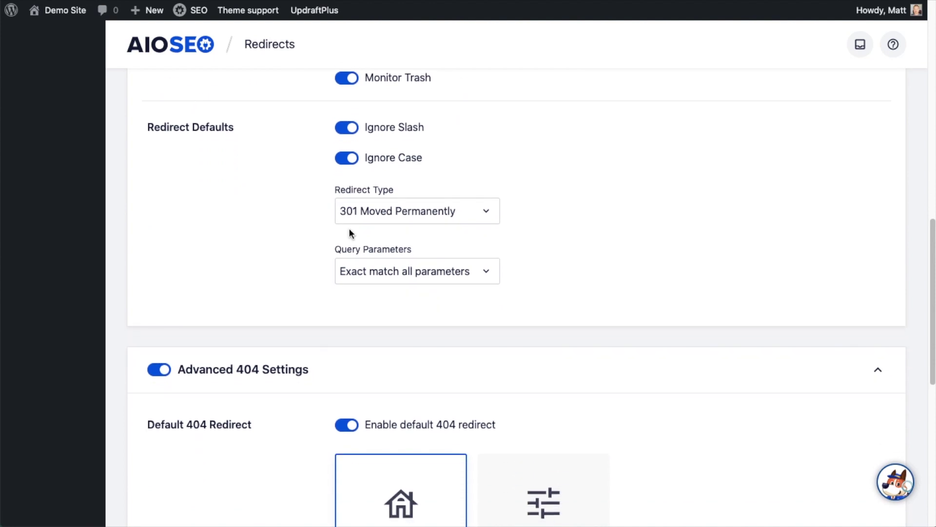
pyautogui.click(351, 128)
pyautogui.click(351, 129)
pyautogui.click(352, 159)
pyautogui.click(352, 159)
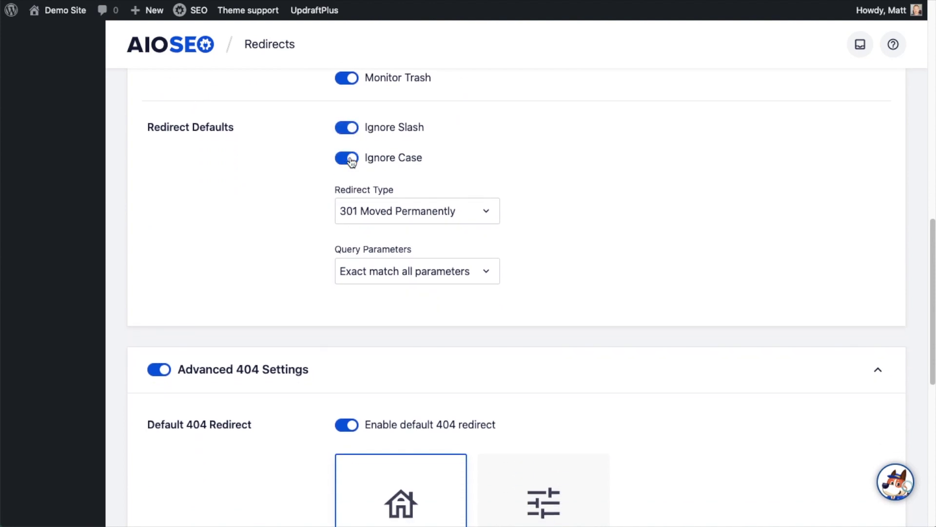
pyautogui.click(467, 213)
pyautogui.scroll(-3, 447, 268)
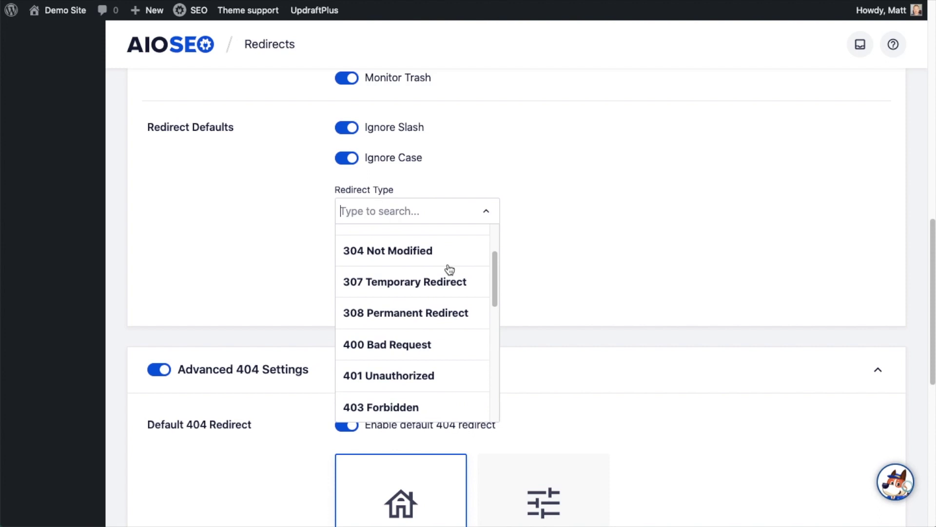
pyautogui.scroll(-2, 448, 268)
pyautogui.scroll(3, 445, 268)
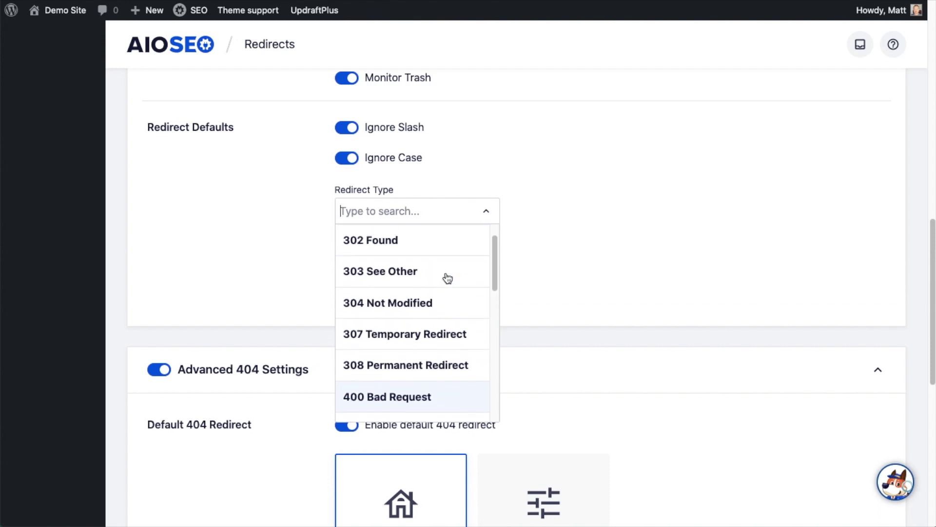
pyautogui.scroll(1, 447, 276)
pyautogui.click(313, 201)
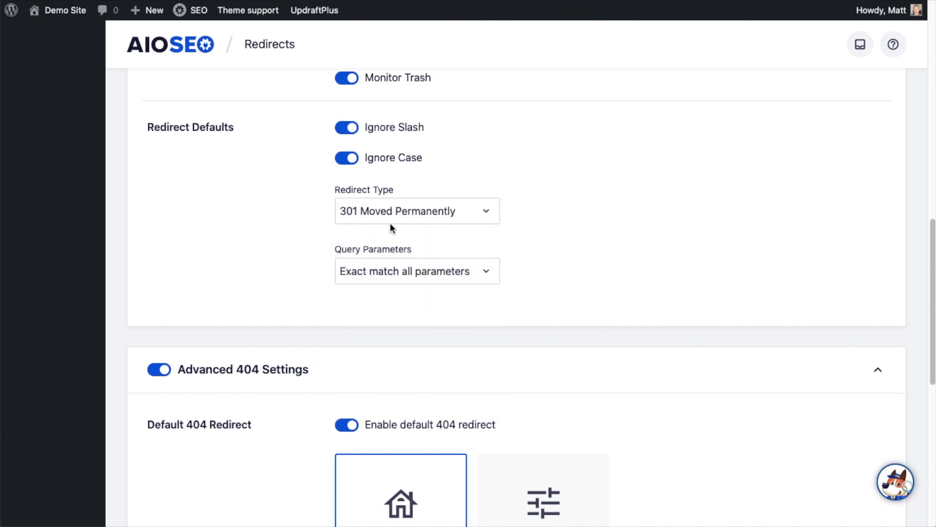
pyautogui.scroll(-1, 477, 241)
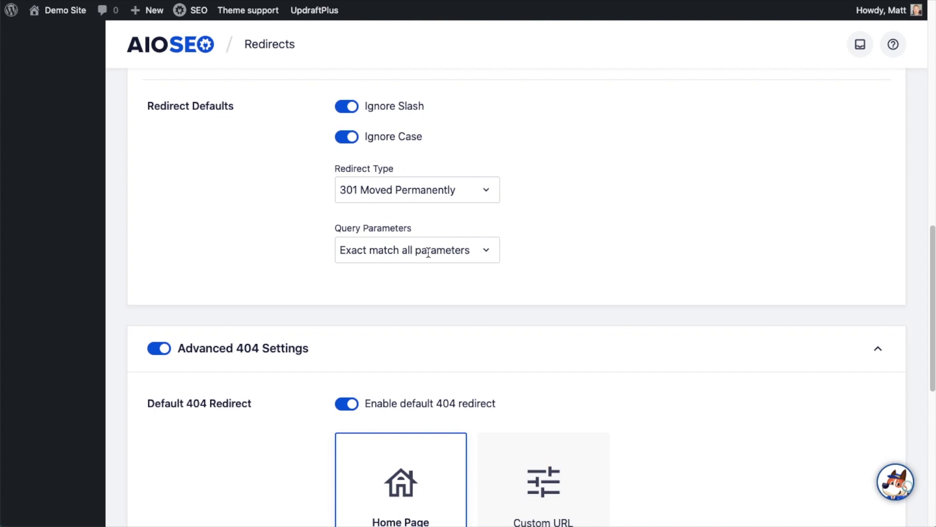
pyautogui.click(428, 252)
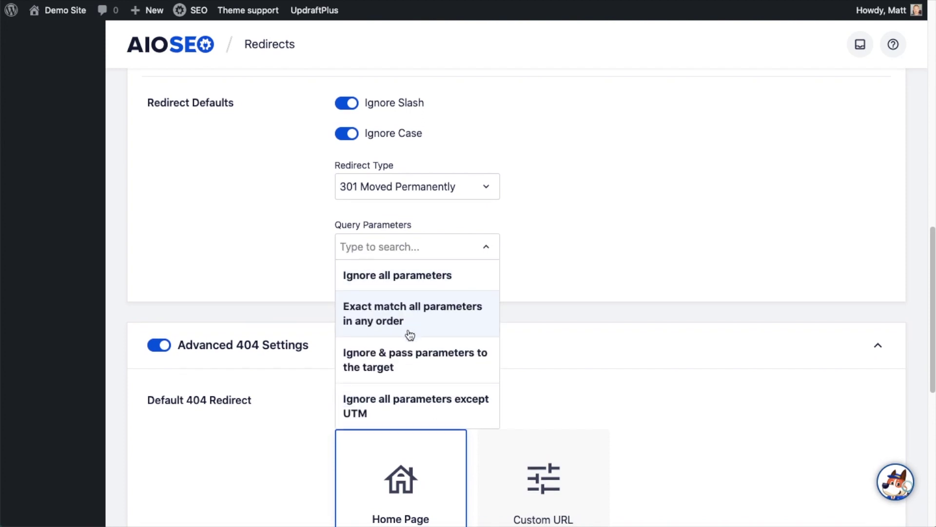
pyautogui.scroll(-2, 408, 332)
pyautogui.click(420, 268)
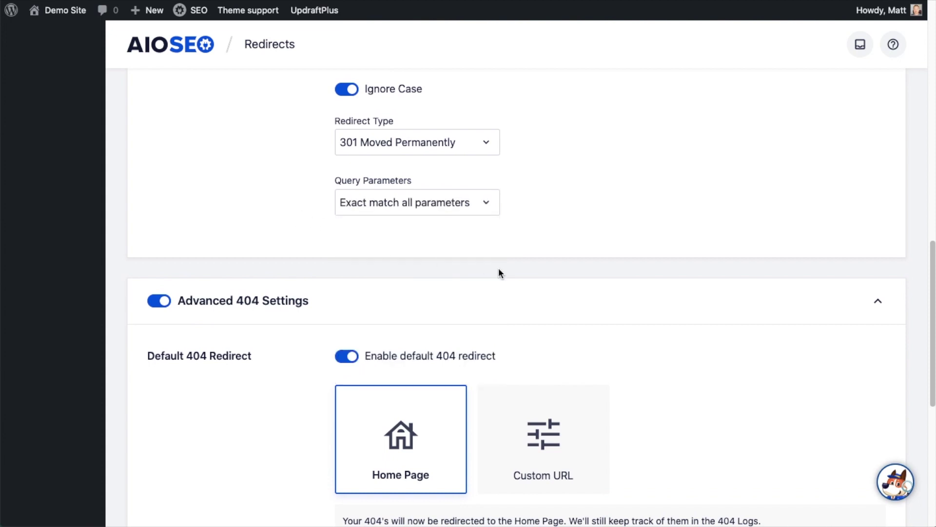
pyautogui.scroll(-8, 499, 267)
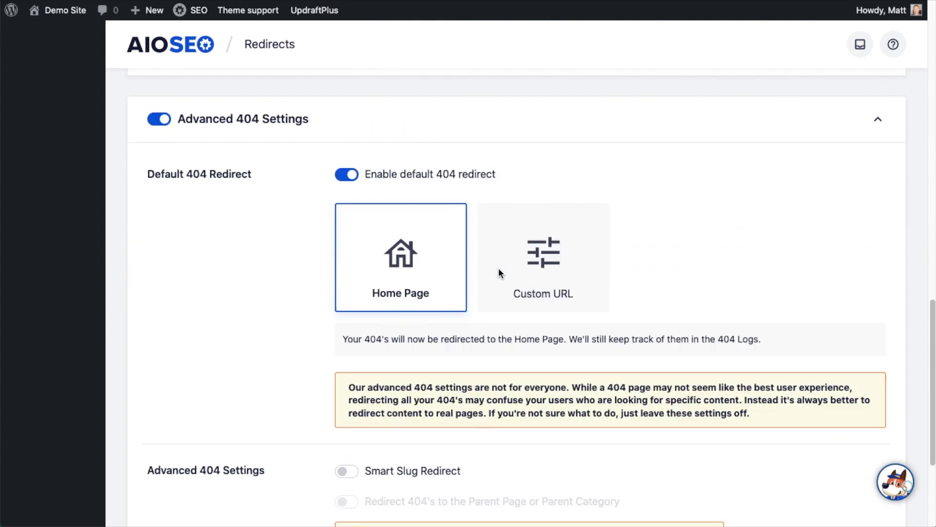
# - Switch the Advanced 404 Settings toggle off in All in One SEO
pyautogui.scroll(-8, 499, 273)
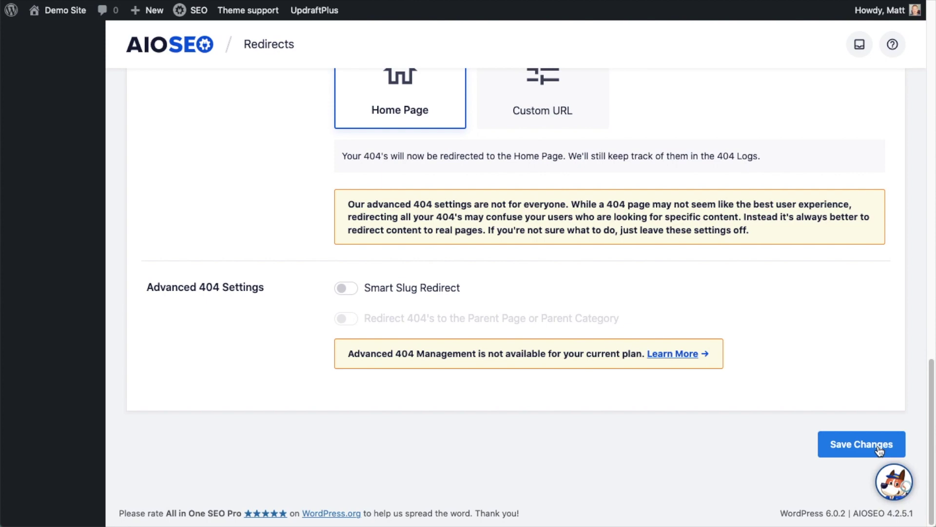
pyautogui.scroll(5, 769, 335)
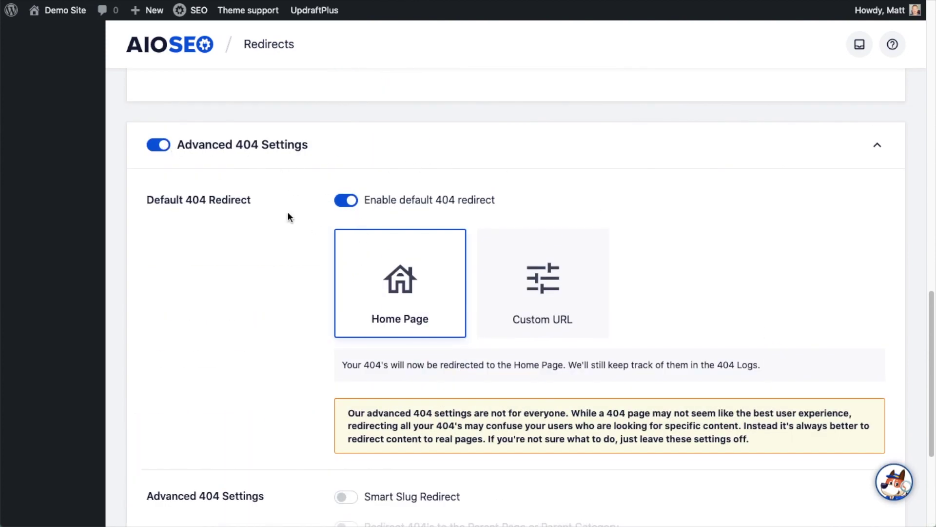
pyautogui.click(158, 145)
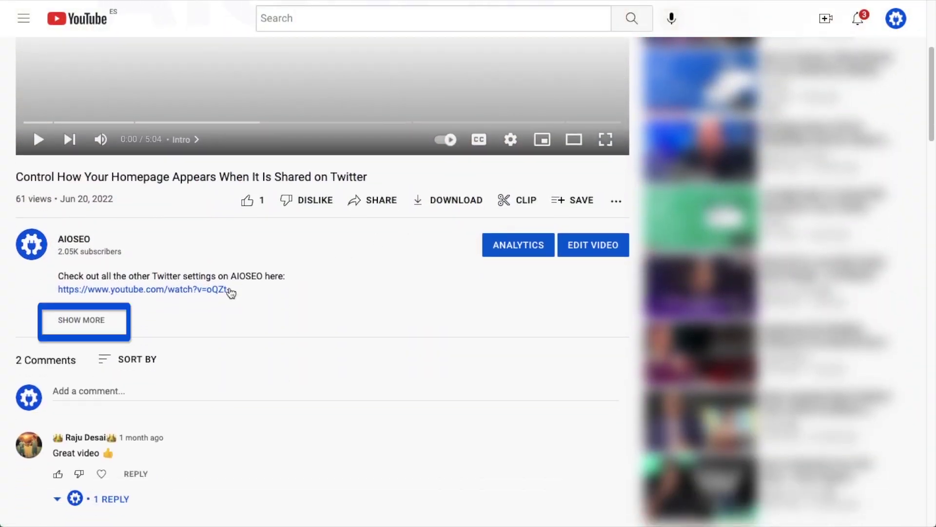
# - Expand the YouTube video's description and follow its aioseo.com link to the AIOSEO homepage
pyautogui.click(95, 322)
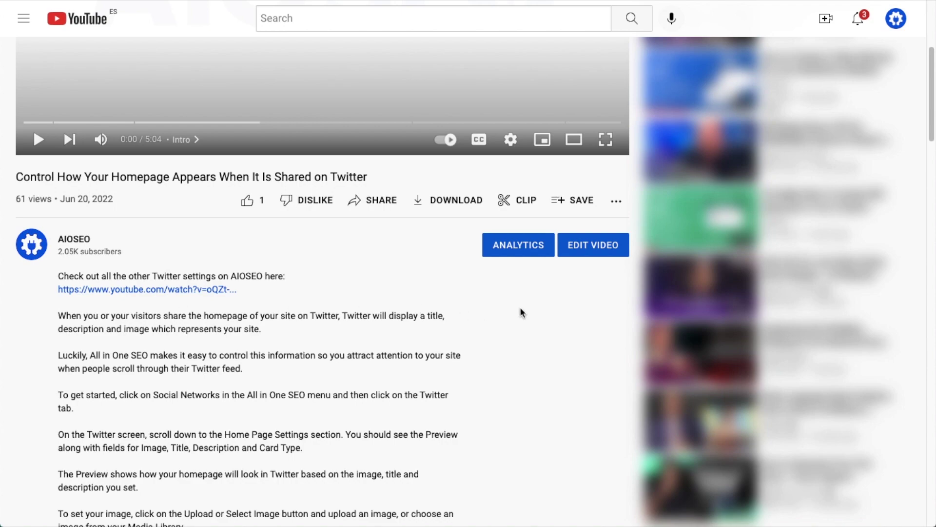
pyautogui.scroll(-5, 520, 312)
pyautogui.scroll(-9, 521, 312)
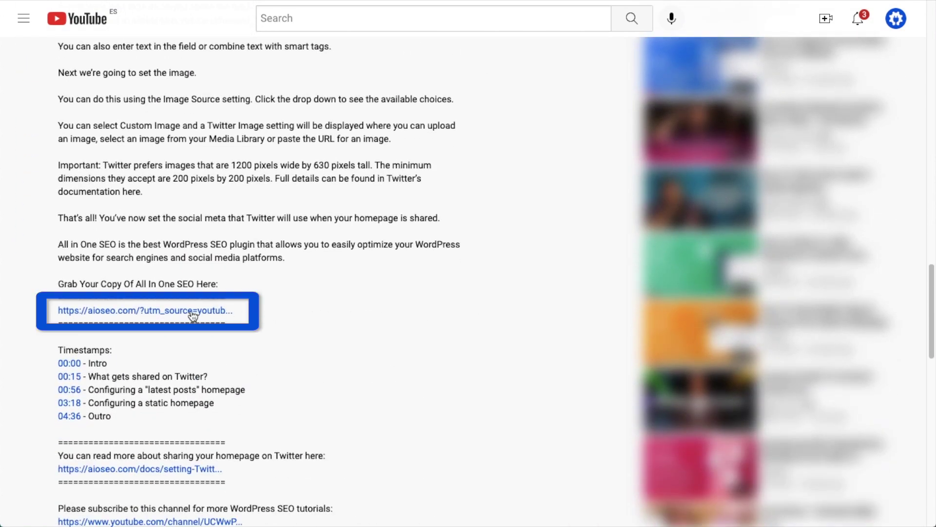
pyautogui.click(178, 313)
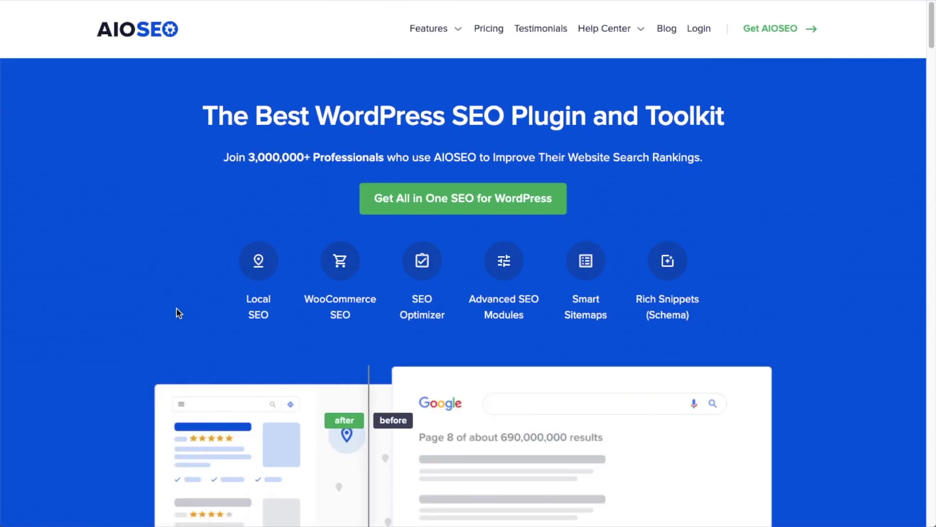